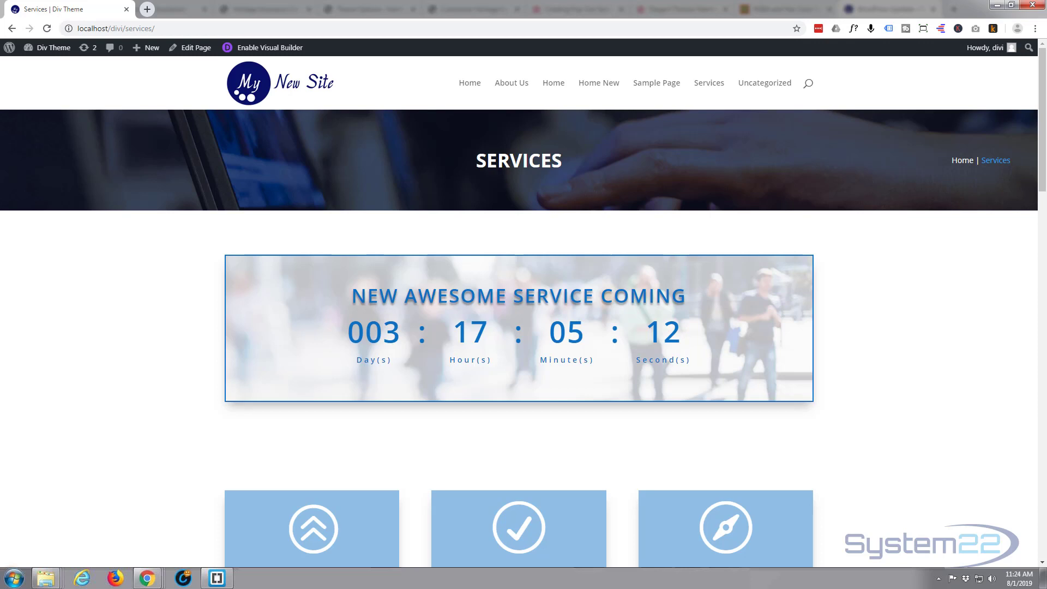
Step: Enable the Visual Builder and add a regular section below the countdown on the Services page
{"action": "left_click", "coordinate": [275, 51]}
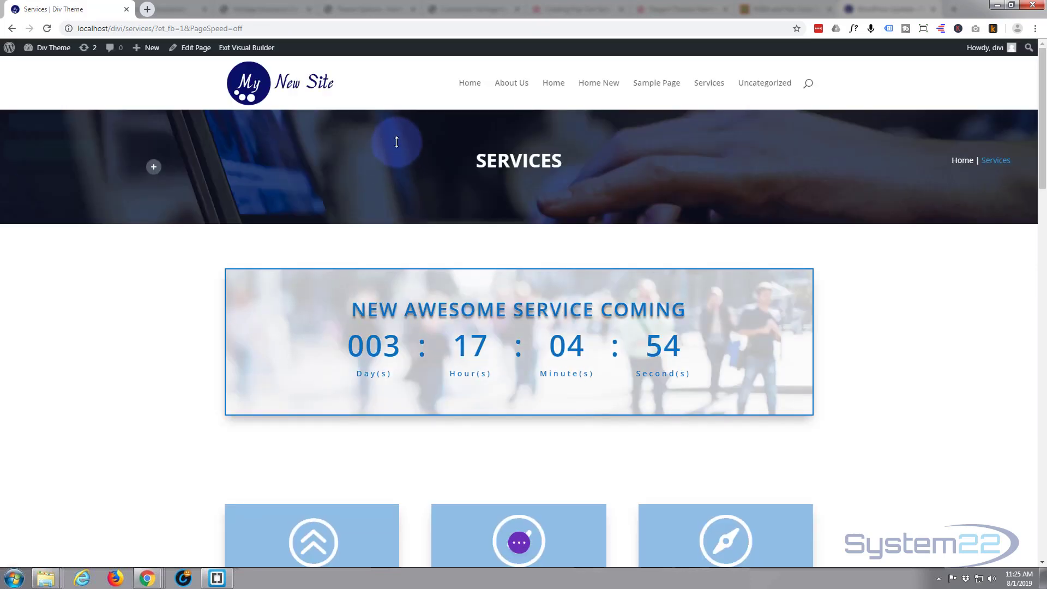
{"action": "scroll", "coordinate": [386, 151], "scroll_direction": "down", "scroll_amount": 2}
{"action": "scroll", "coordinate": [386, 151], "scroll_direction": "down", "scroll_amount": 4}
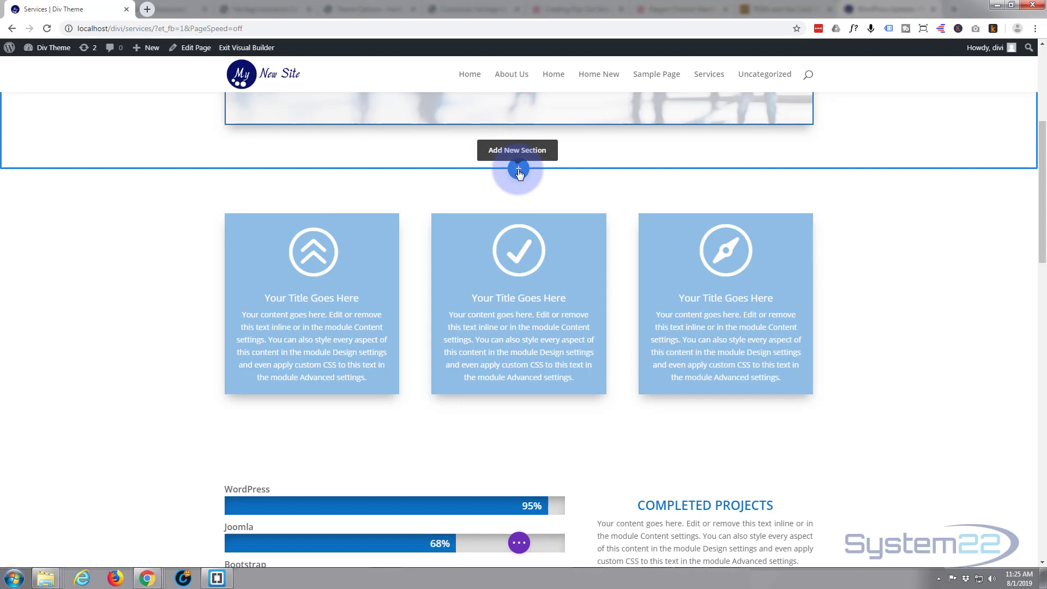
{"action": "left_click", "coordinate": [519, 173]}
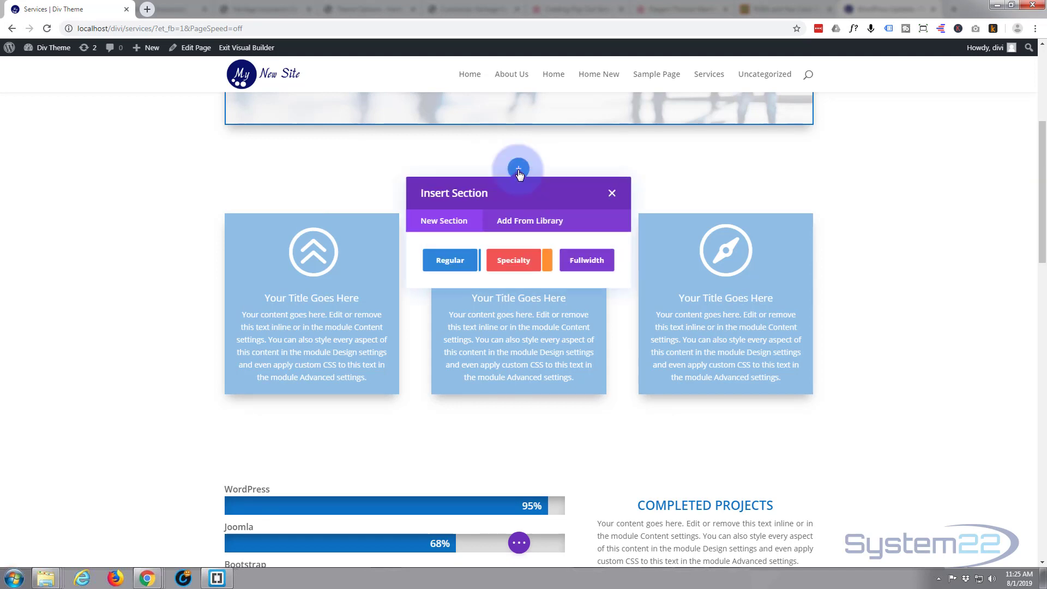
{"action": "left_click", "coordinate": [458, 260]}
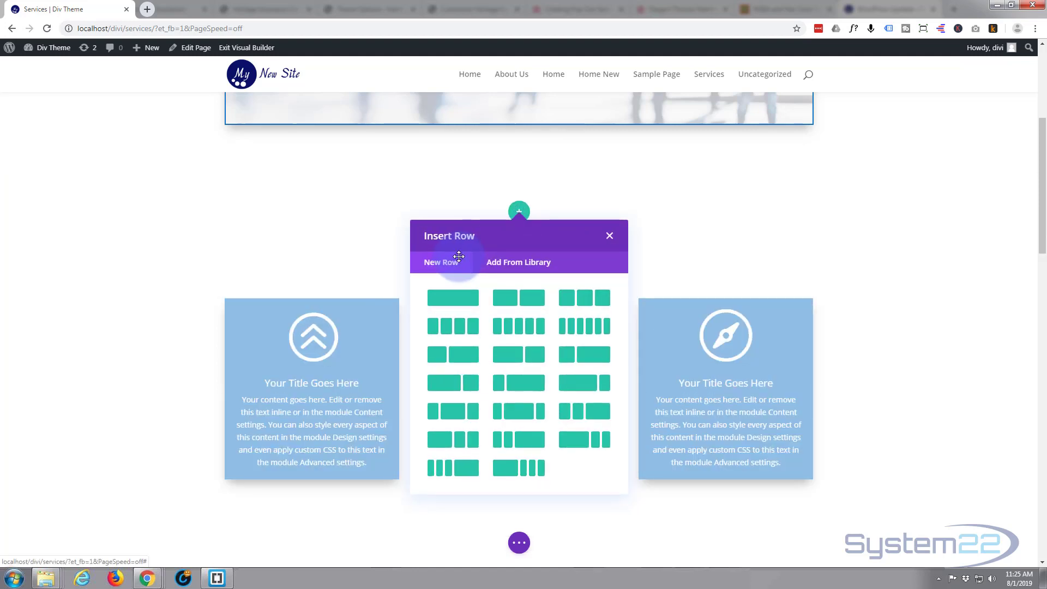
Step: Give the new row four columns and add a Text module to its first column
{"action": "left_click", "coordinate": [452, 328]}
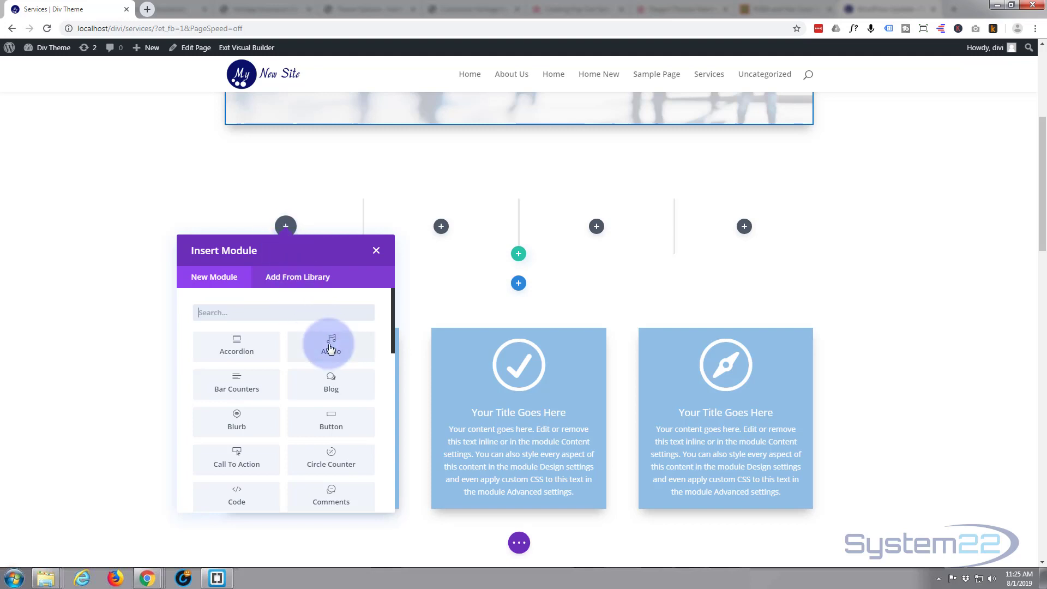
{"action": "scroll", "coordinate": [330, 348], "scroll_direction": "down", "scroll_amount": 2}
{"action": "scroll", "coordinate": [331, 350], "scroll_direction": "down", "scroll_amount": 10}
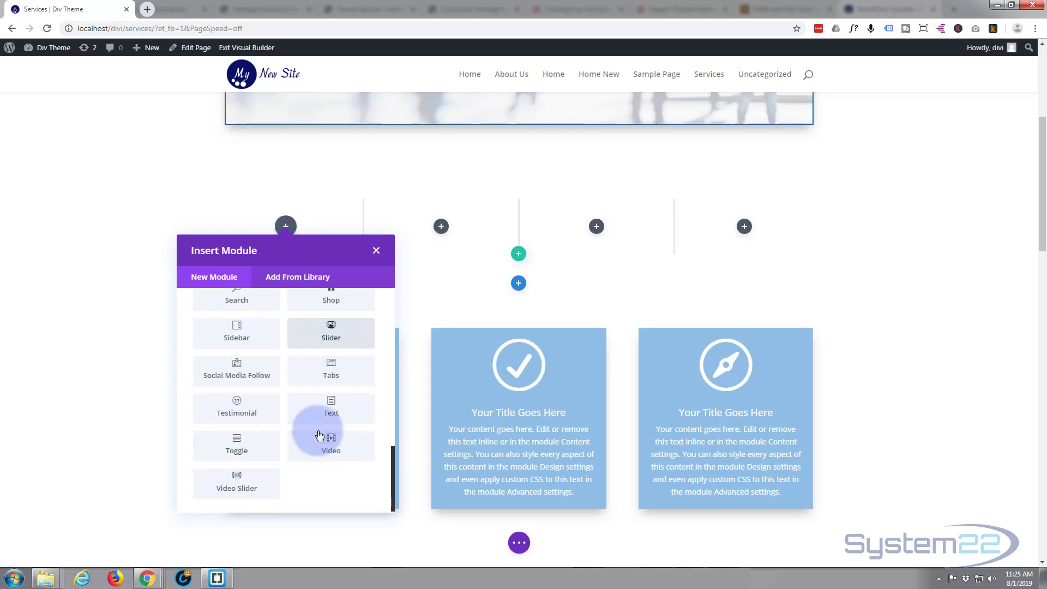
{"action": "left_click", "coordinate": [330, 403]}
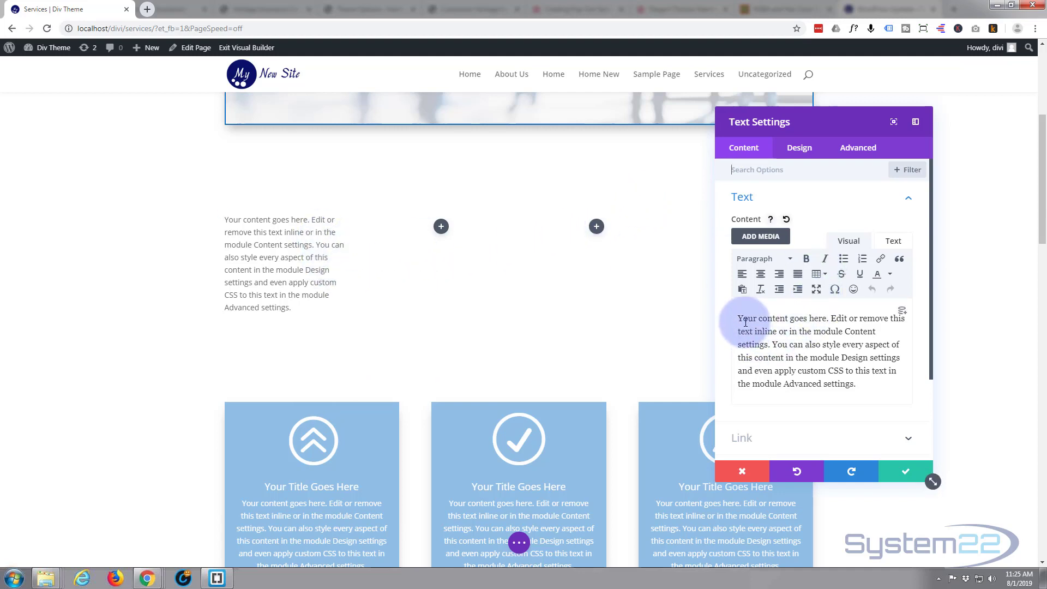
Step: Replace the placeholder paragraph with 'Get a Quote' and place the cursor before it
{"action": "left_click_drag", "start_coordinate": [745, 317], "coordinate": [863, 394]}
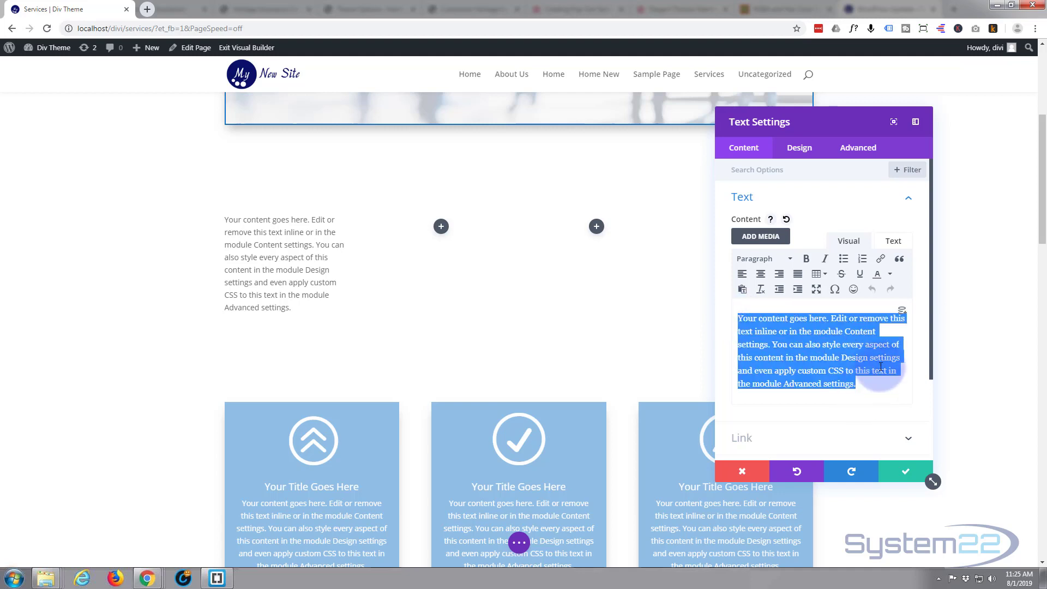
{"action": "type", "text": "Get a Quote"}
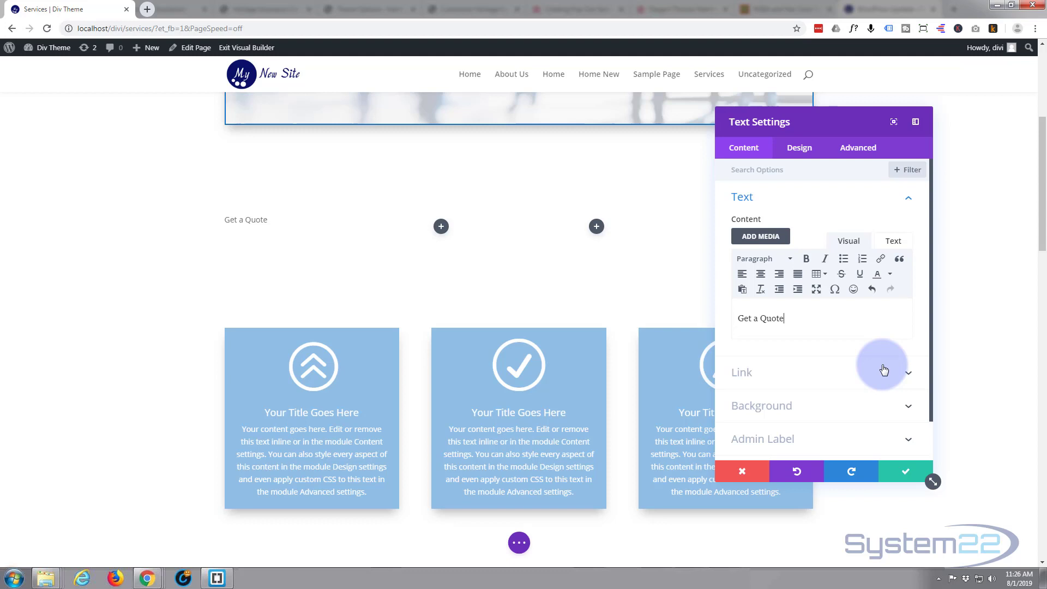
{"action": "left_click", "coordinate": [738, 319]}
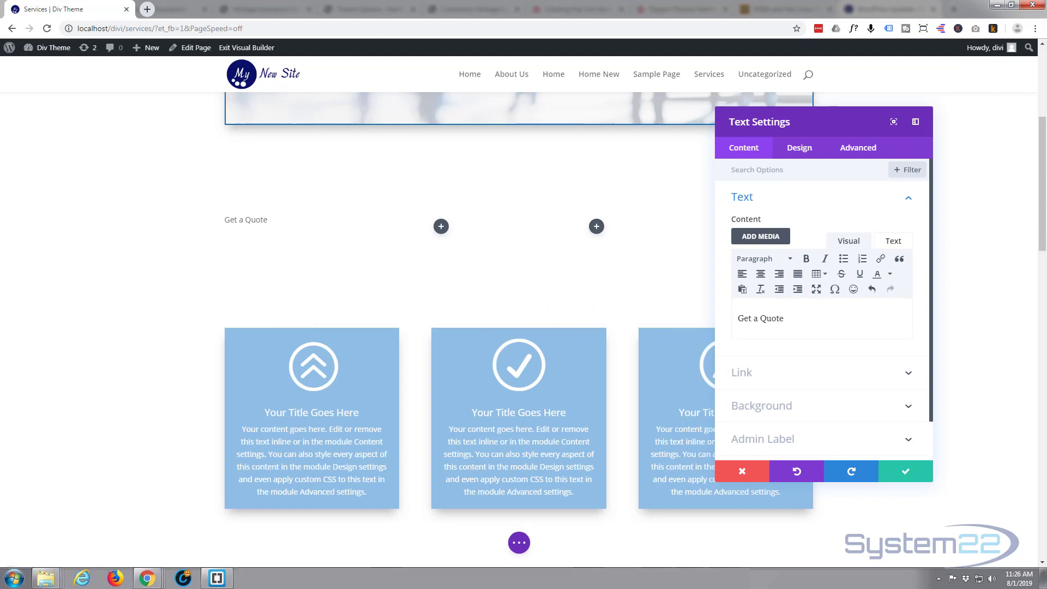
Step: Upload gears.png to the Media Library and insert it before the Get a Quote text
{"action": "left_click", "coordinate": [762, 238]}
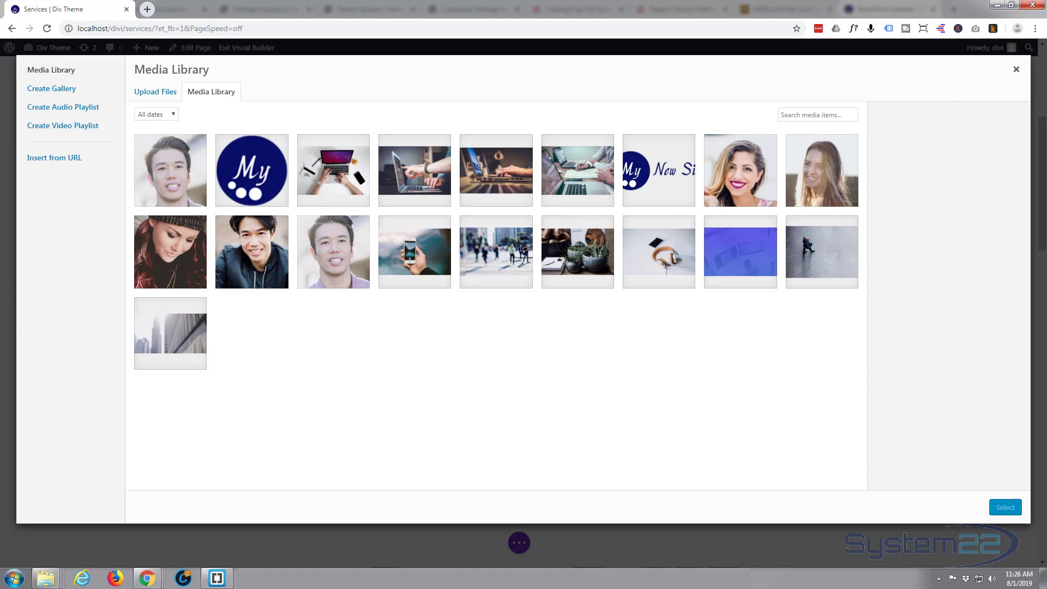
{"action": "left_click_drag", "start_coordinate": [0, 131], "coordinate": [194, 149]}
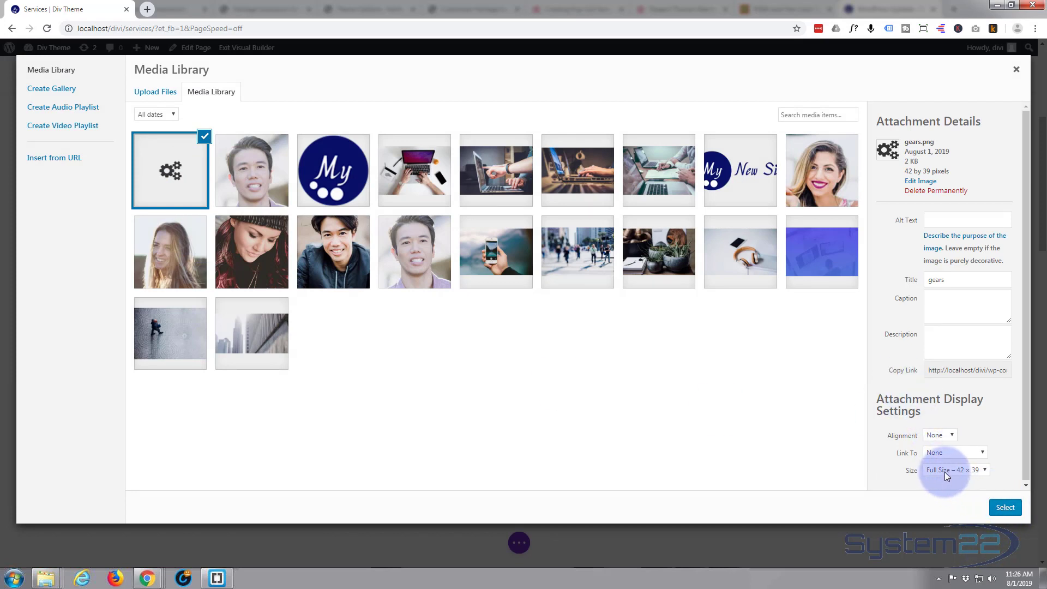
{"action": "left_click", "coordinate": [1006, 508]}
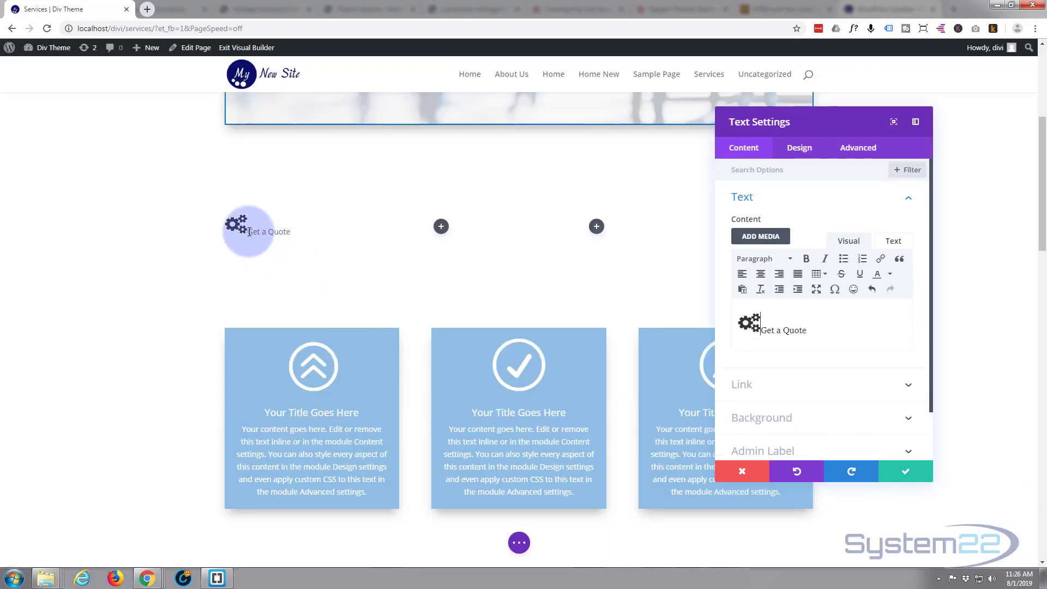
{"action": "left_click", "coordinate": [232, 221]}
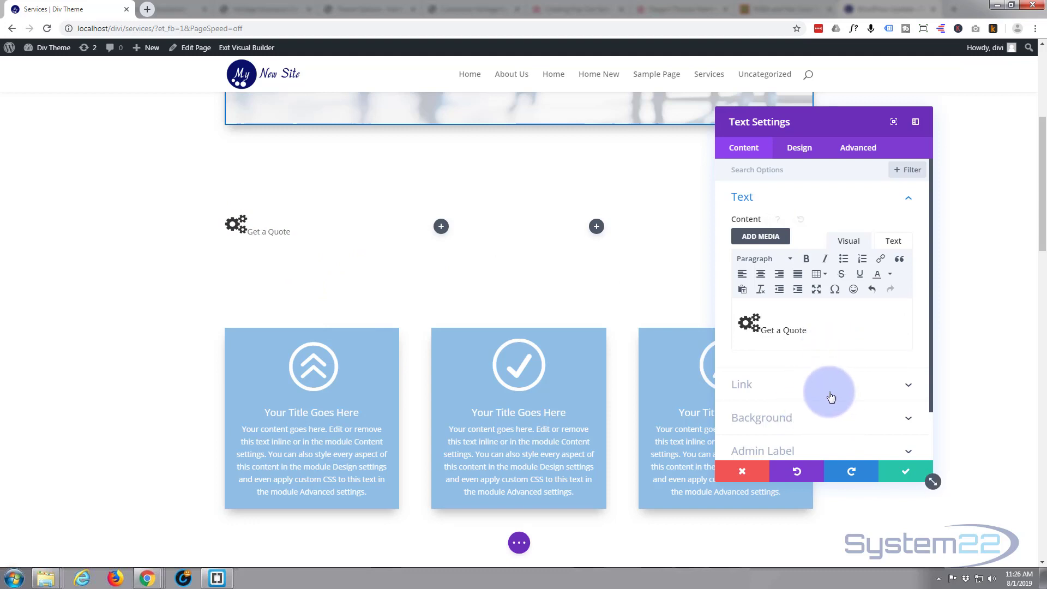
Step: Set the module's default background colour to a greyish blue, #91afc1
{"action": "scroll", "coordinate": [825, 374], "scroll_direction": "down", "scroll_amount": 1}
{"action": "left_click", "coordinate": [825, 372]}
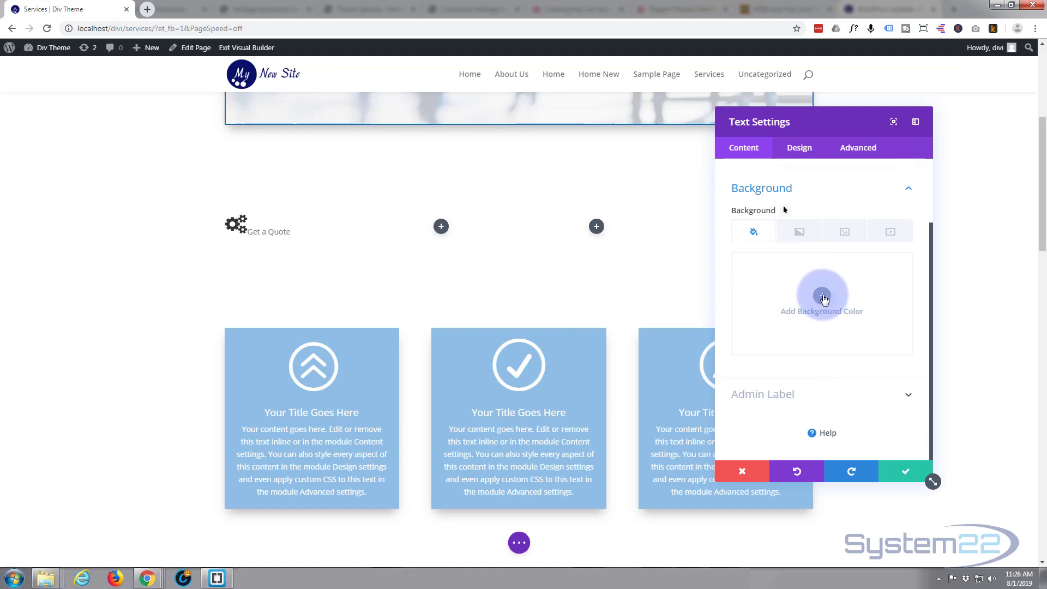
{"action": "left_click", "coordinate": [822, 310]}
{"action": "left_click", "coordinate": [876, 359]}
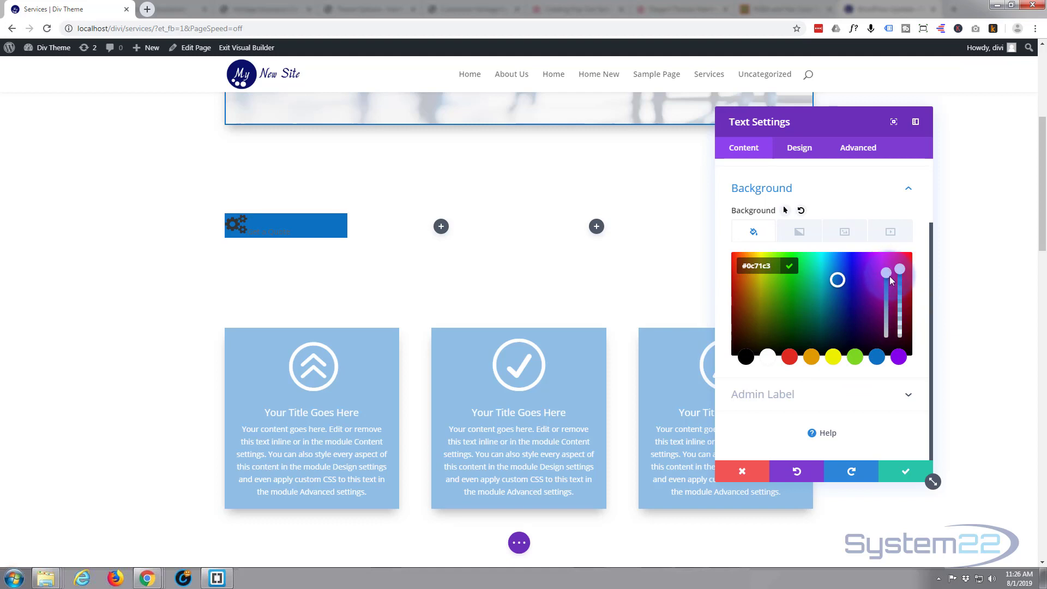
{"action": "left_click_drag", "start_coordinate": [891, 282], "coordinate": [892, 323]}
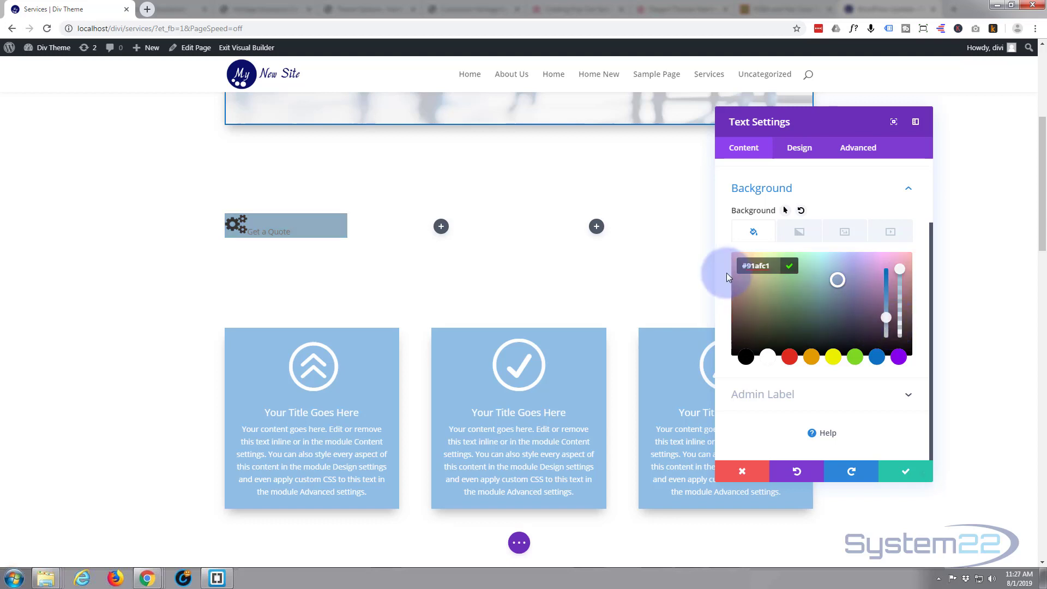
Step: Enable hover options and set the hover background colour to light blue #b5daf2
{"action": "left_click", "coordinate": [785, 213]}
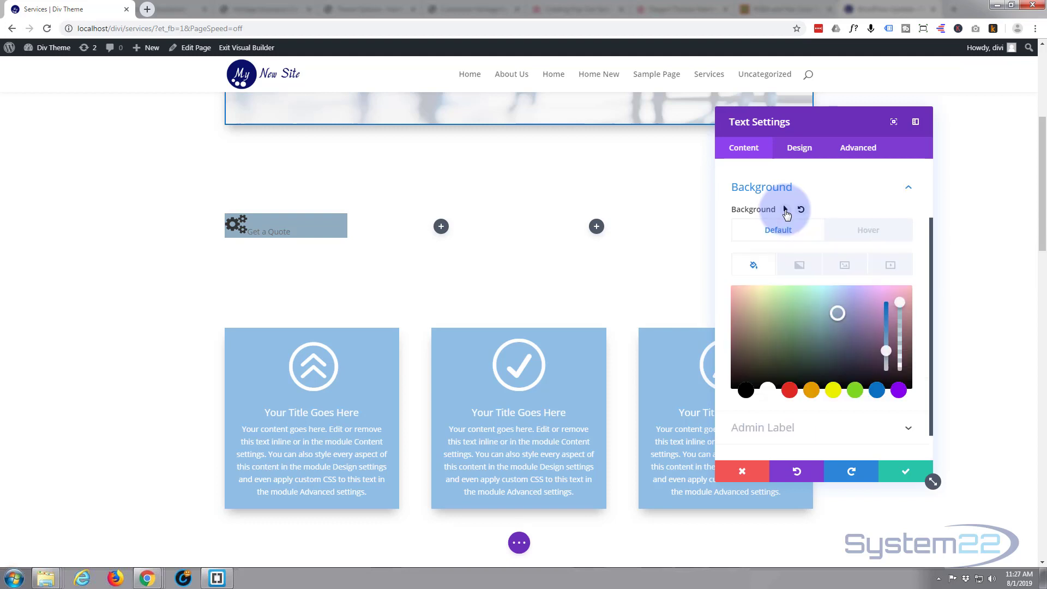
{"action": "left_click", "coordinate": [887, 233]}
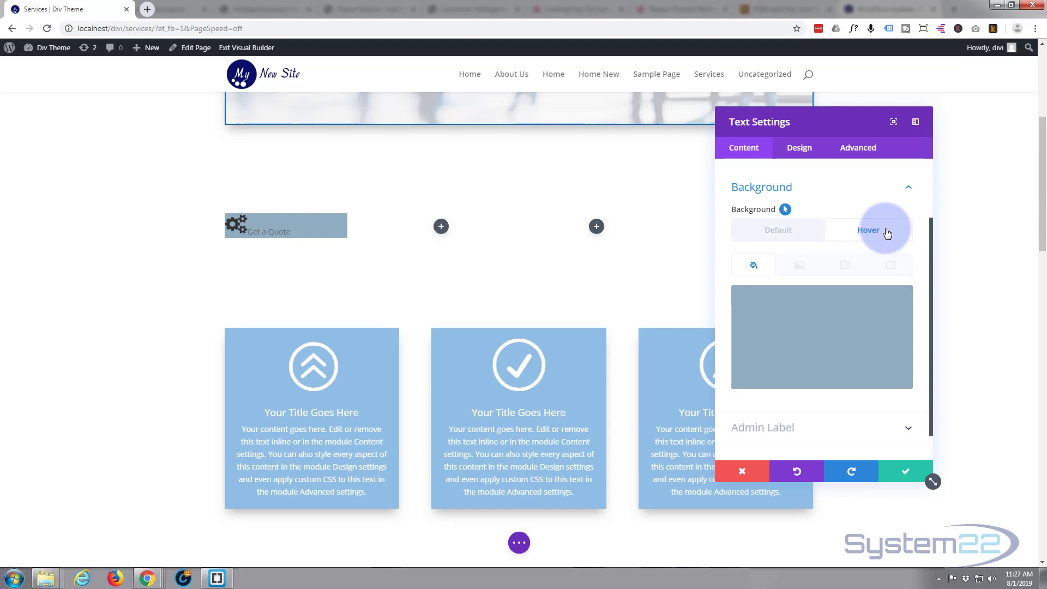
{"action": "left_click", "coordinate": [797, 360]}
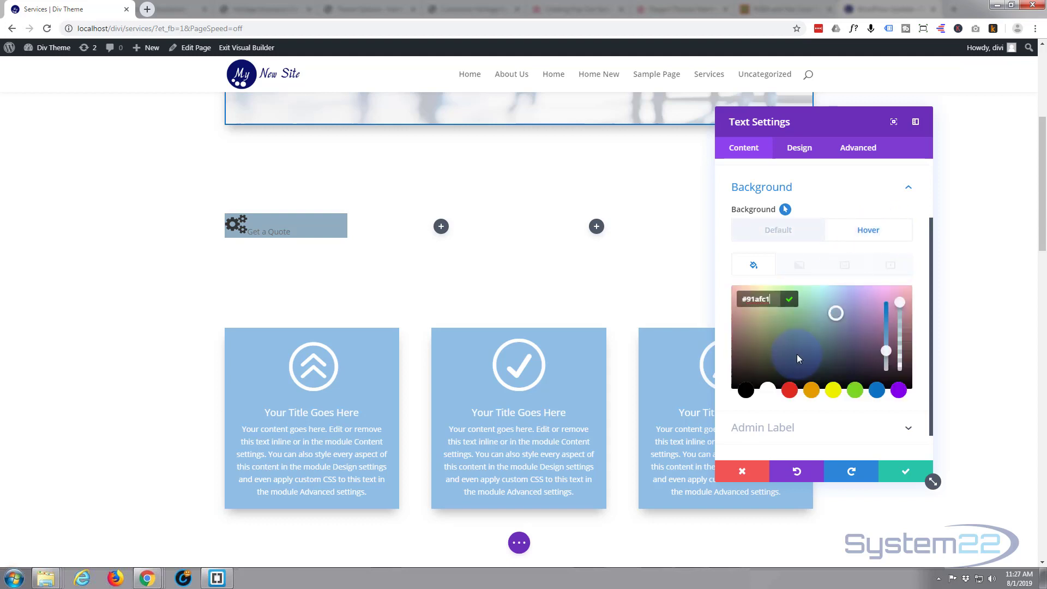
{"action": "left_click", "coordinate": [837, 312]}
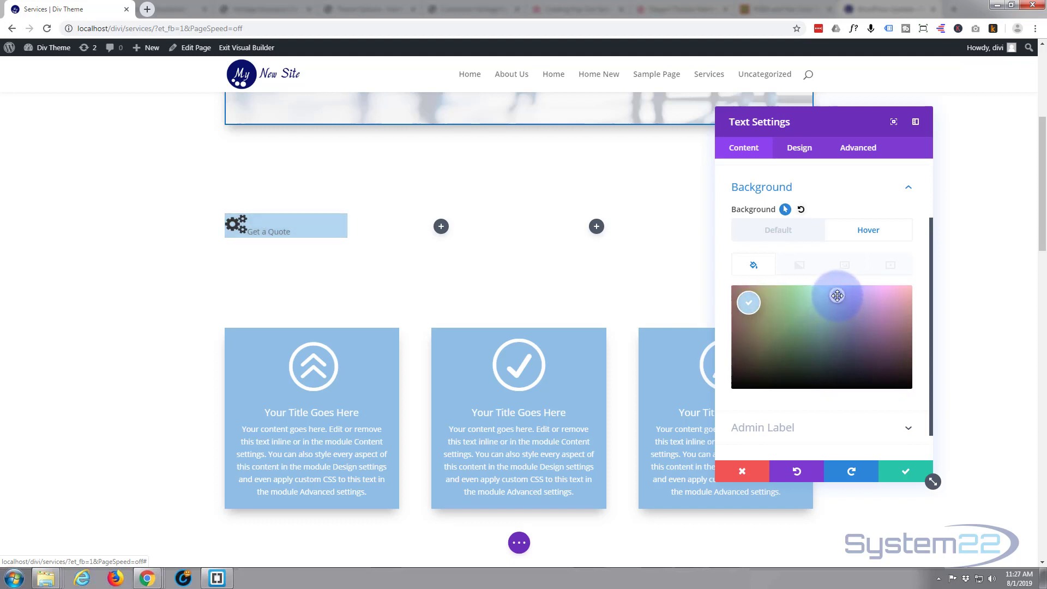
{"action": "left_click", "coordinate": [837, 295]}
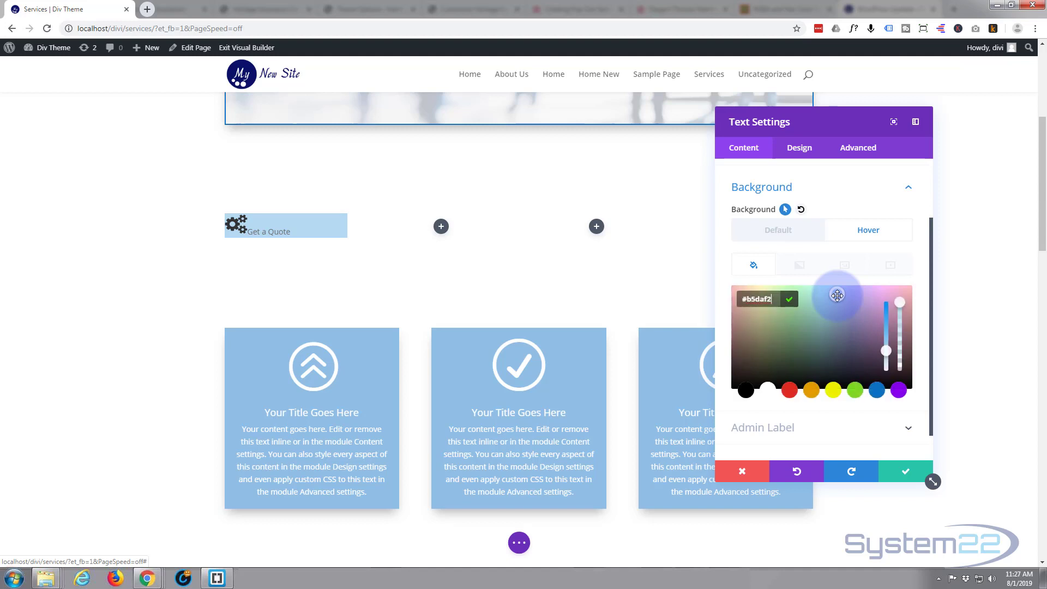
{"action": "left_click", "coordinate": [838, 298]}
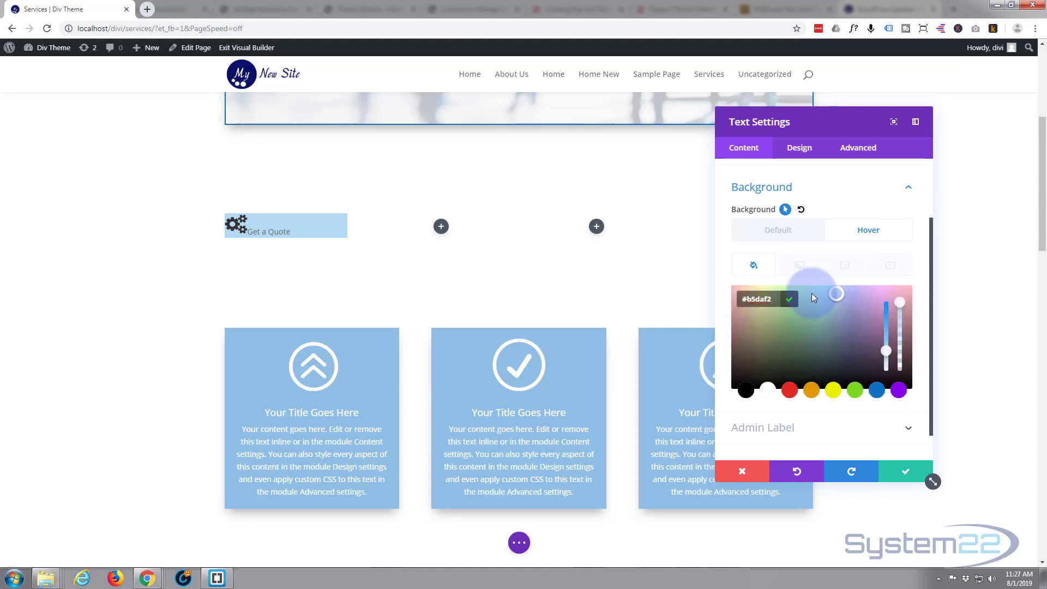
{"action": "scroll", "coordinate": [842, 248], "scroll_direction": "up", "scroll_amount": 2}
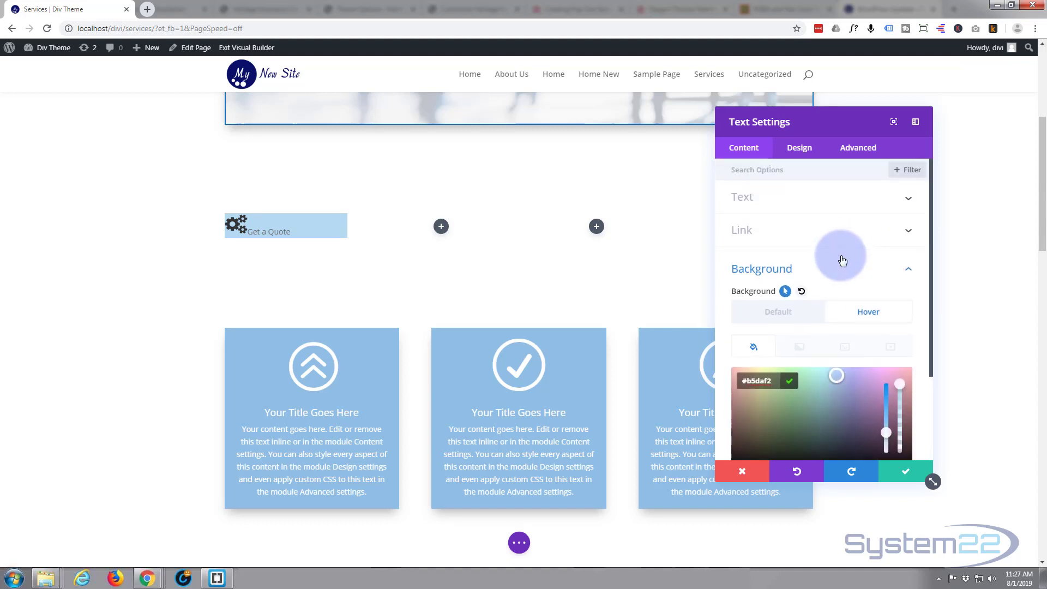
{"action": "left_click", "coordinate": [771, 317]}
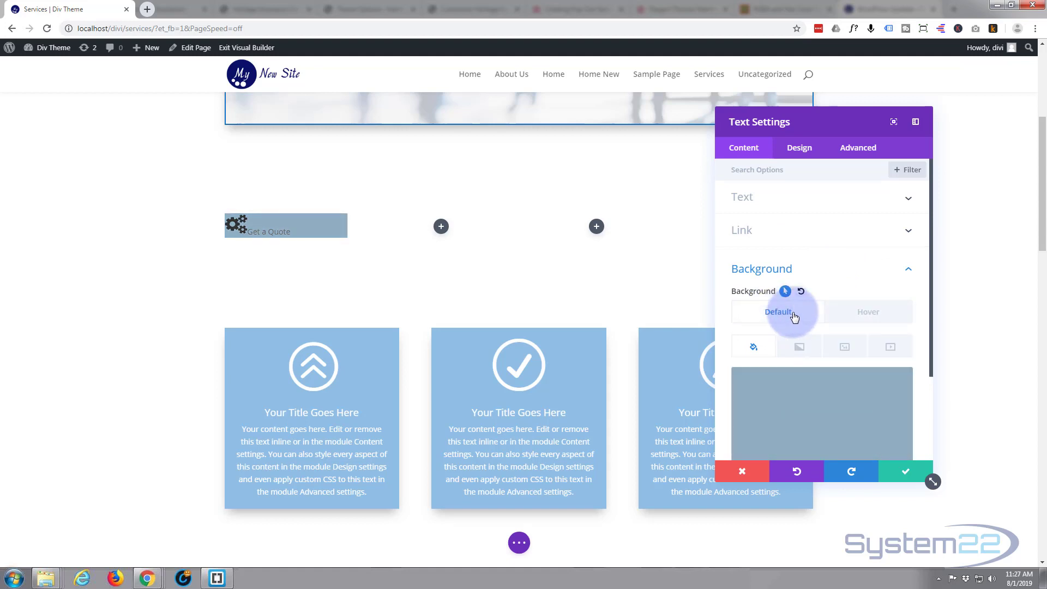
{"action": "left_click", "coordinate": [870, 312]}
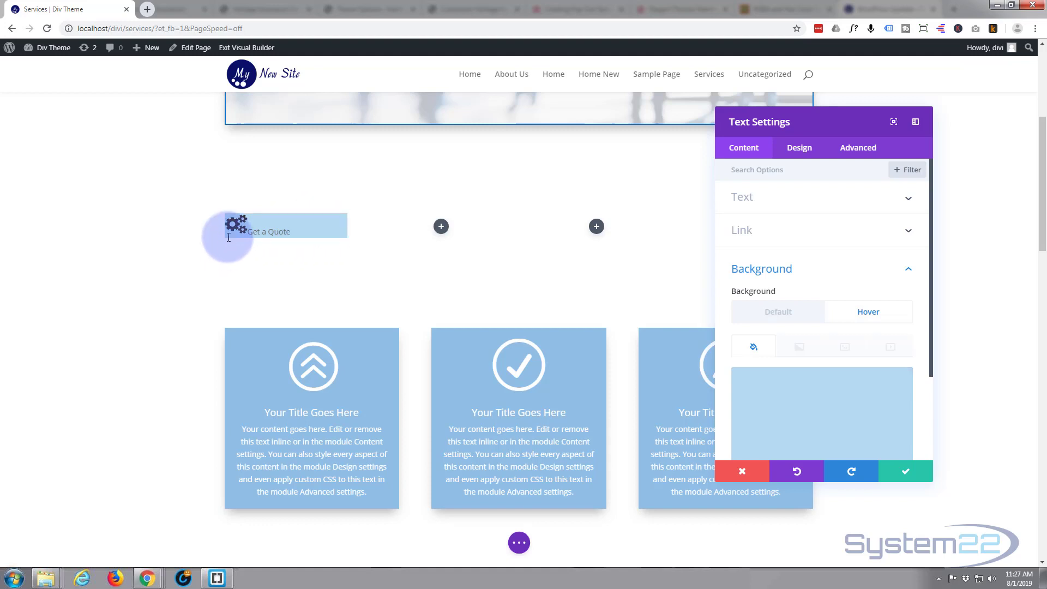
Step: Set 20px custom padding on the top, bottom, left and right of the module
{"action": "left_click", "coordinate": [801, 148]}
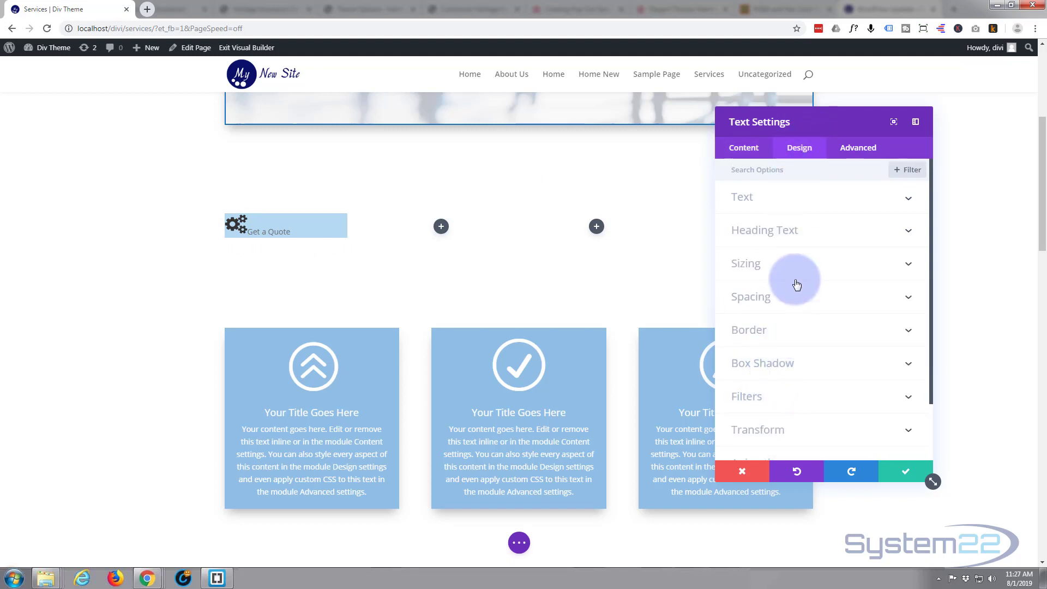
{"action": "left_click", "coordinate": [787, 298]}
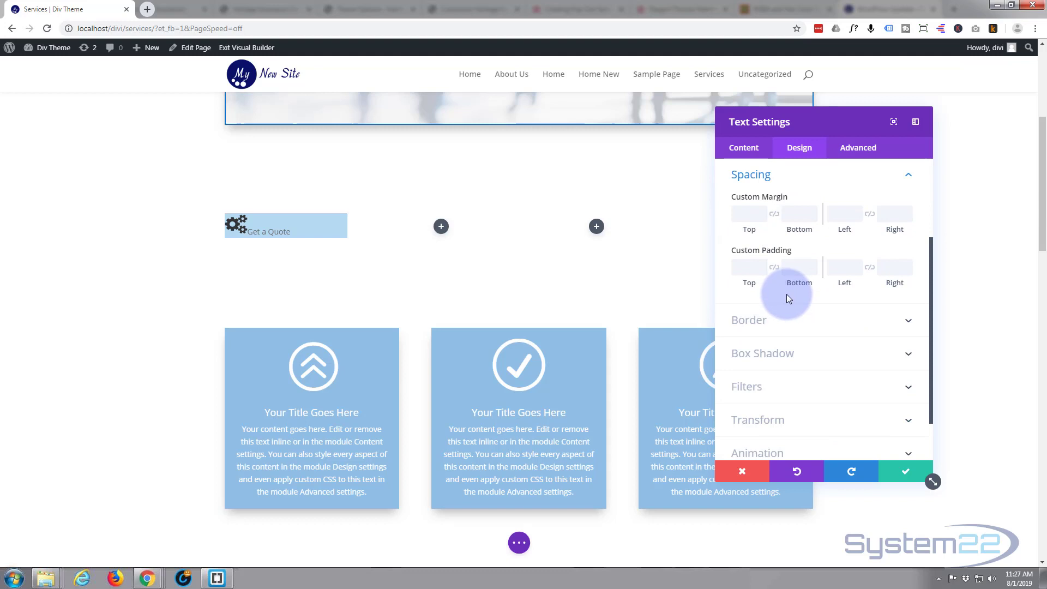
{"action": "left_click", "coordinate": [749, 269]}
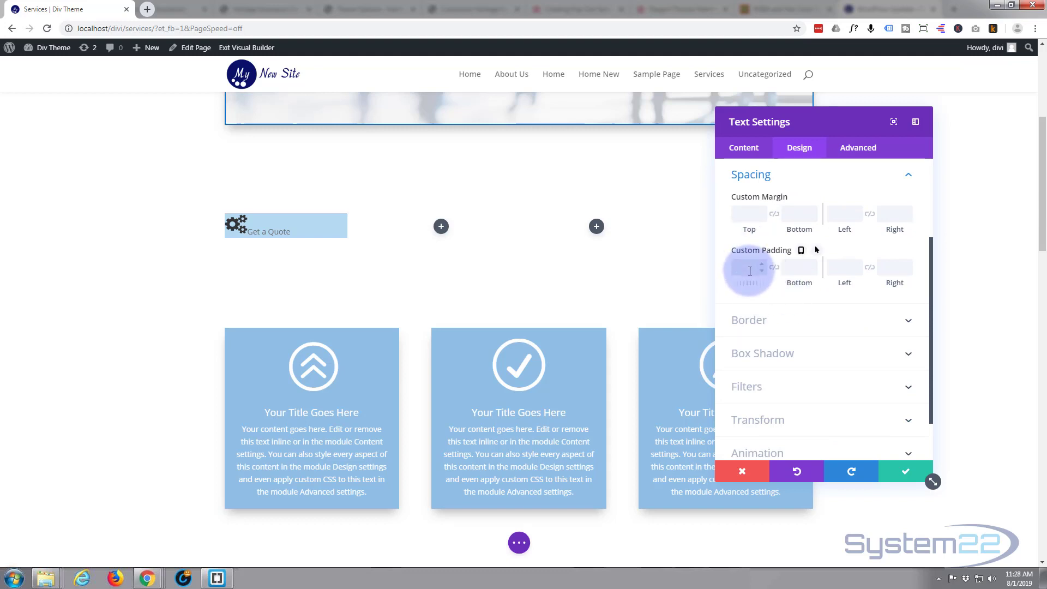
{"action": "type", "text": "20px"}
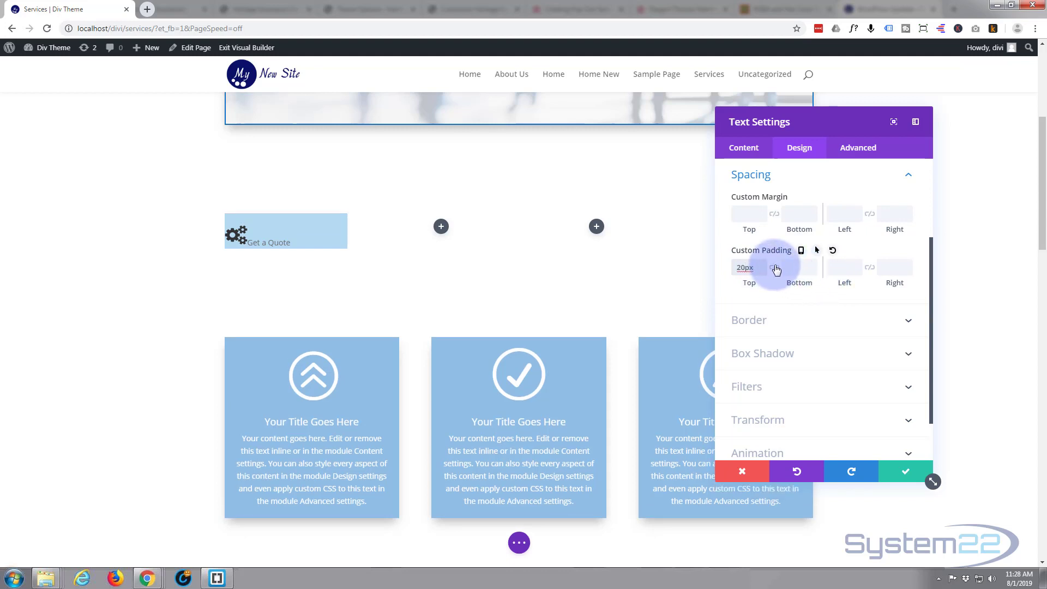
{"action": "left_click", "coordinate": [776, 271]}
{"action": "left_click", "coordinate": [777, 271]}
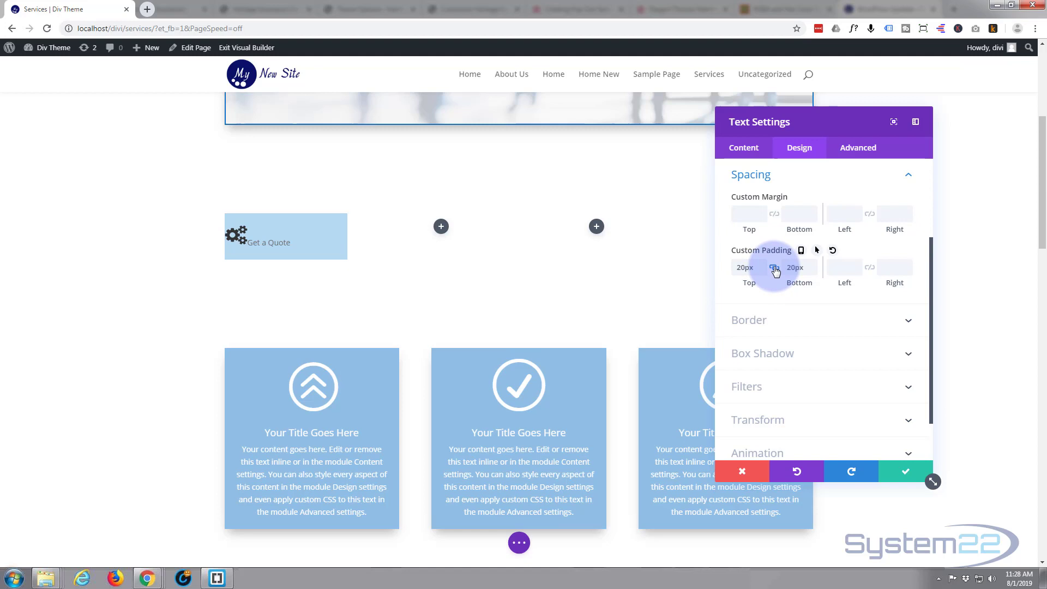
{"action": "left_click", "coordinate": [843, 266]}
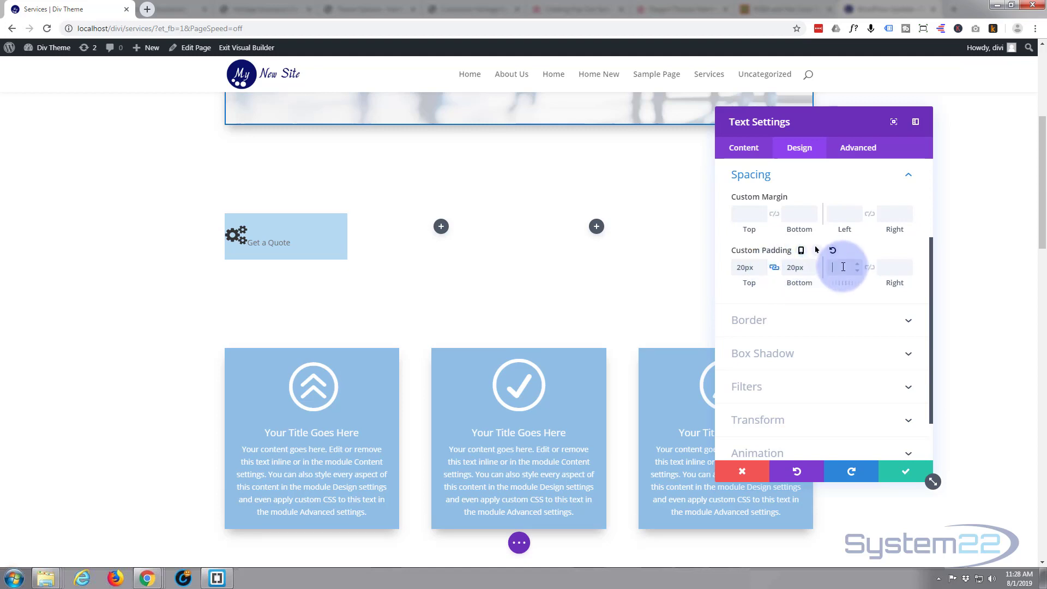
{"action": "type", "text": "20px"}
{"action": "left_click", "coordinate": [869, 269]}
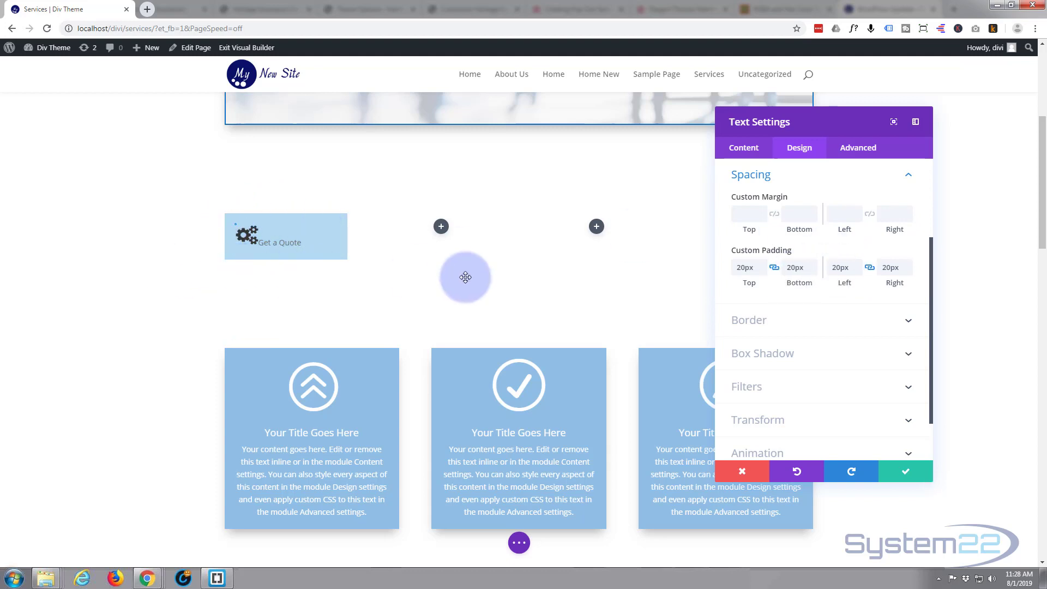
Step: Select the gear icon image in the module preview and dismiss the formatting toolbar
{"action": "left_click", "coordinate": [246, 236]}
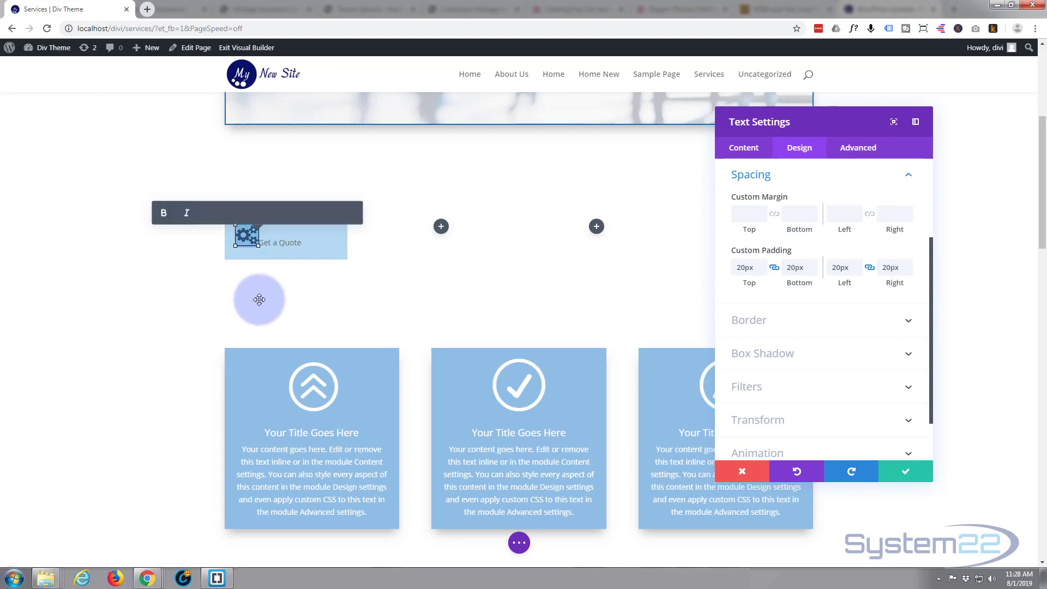
{"action": "left_click", "coordinate": [381, 238]}
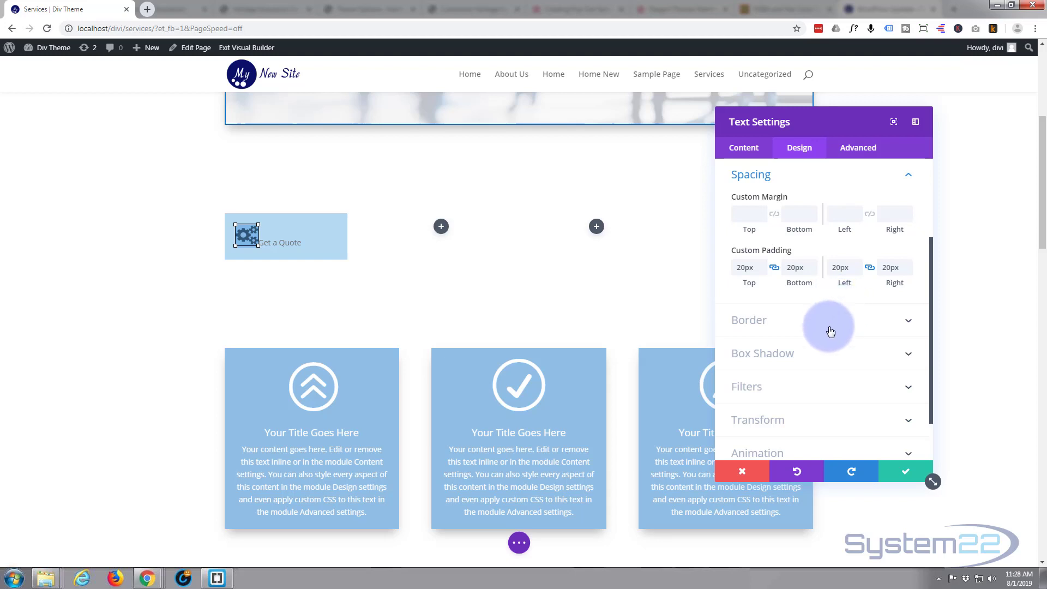
{"action": "scroll", "coordinate": [826, 337], "scroll_direction": "up", "scroll_amount": 1}
{"action": "scroll", "coordinate": [825, 331], "scroll_direction": "up", "scroll_amount": 2}
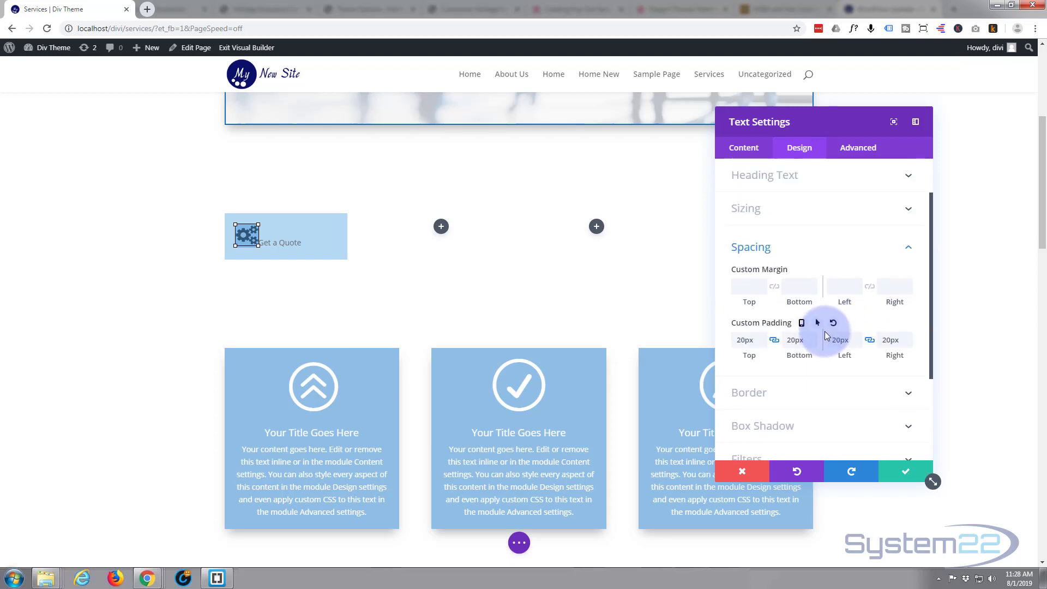
Step: Show the Text module's content as raw HTML in the Text tab
{"action": "left_click", "coordinate": [741, 149]}
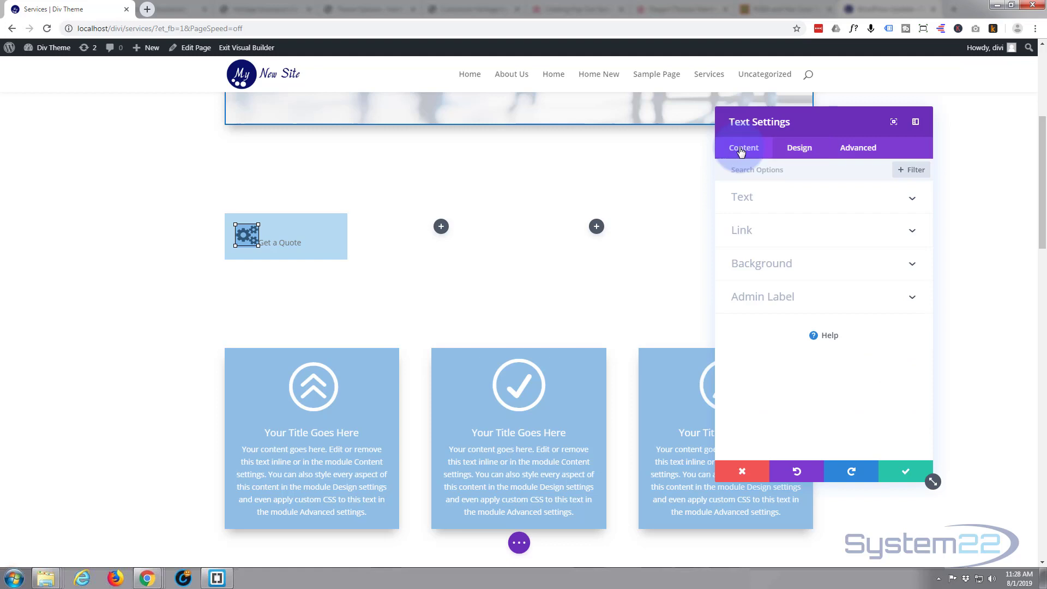
{"action": "left_click", "coordinate": [830, 200]}
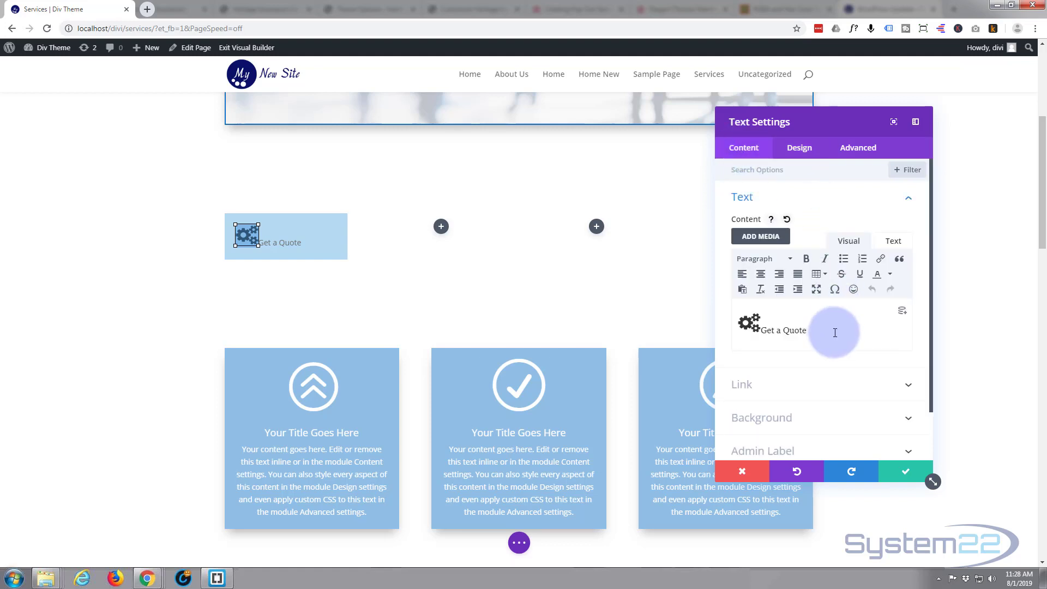
{"action": "left_click", "coordinate": [892, 243]}
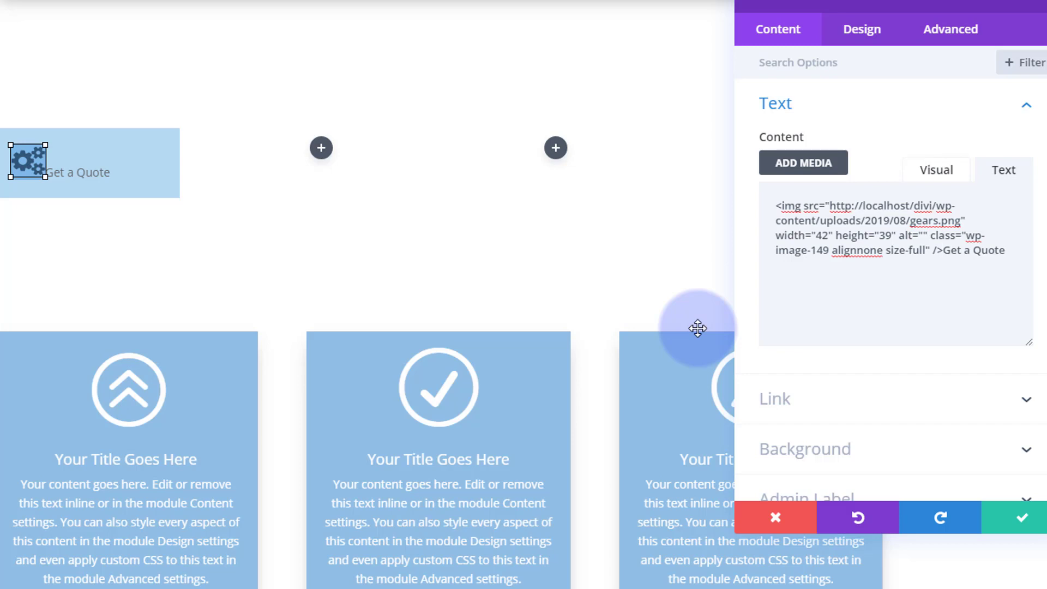
Step: Type <p style=""> before Get a Quote and start its closing </p> tag
{"action": "type", "text": "<p"}
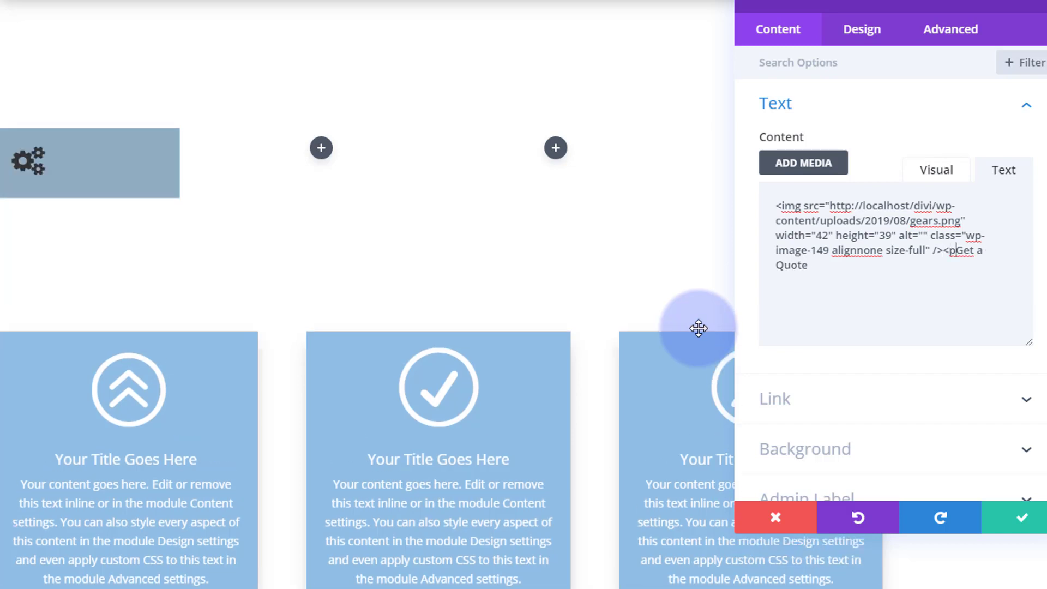
{"action": "type", "text": " style"}
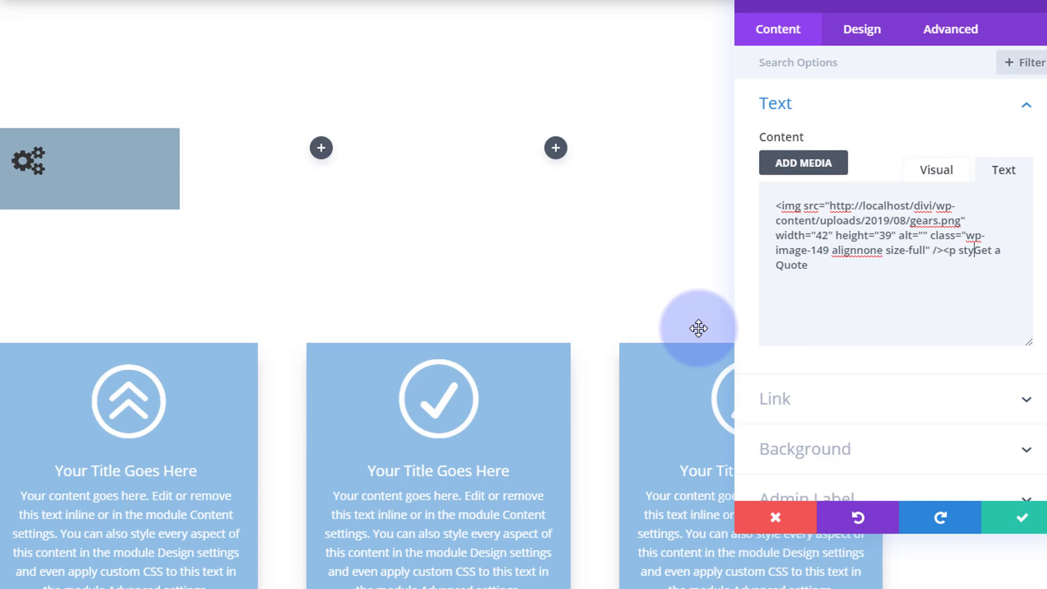
{"action": "type", "text": "=\""}
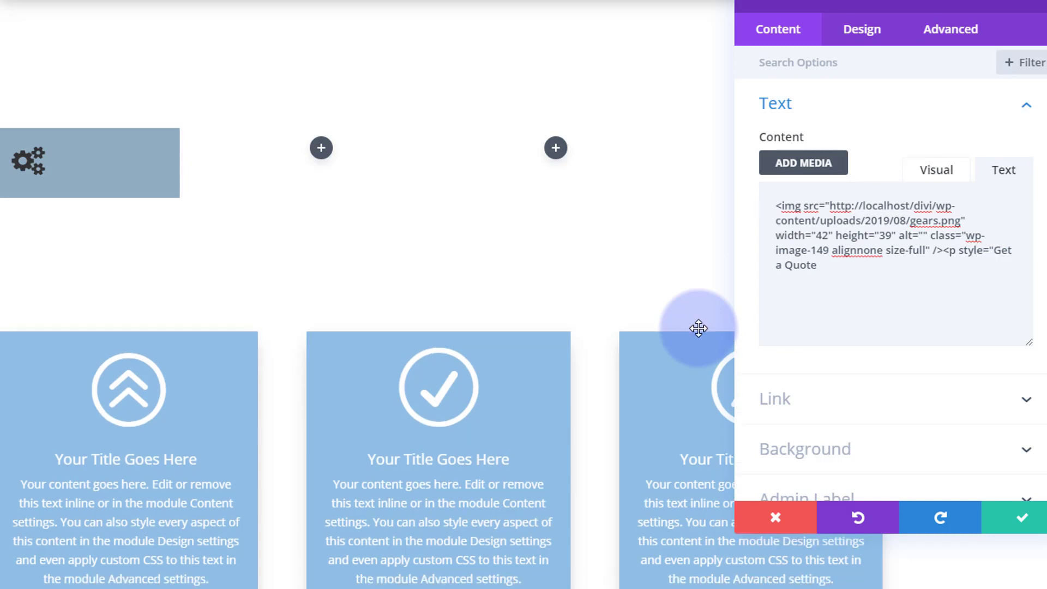
{"action": "type", "text": "\""}
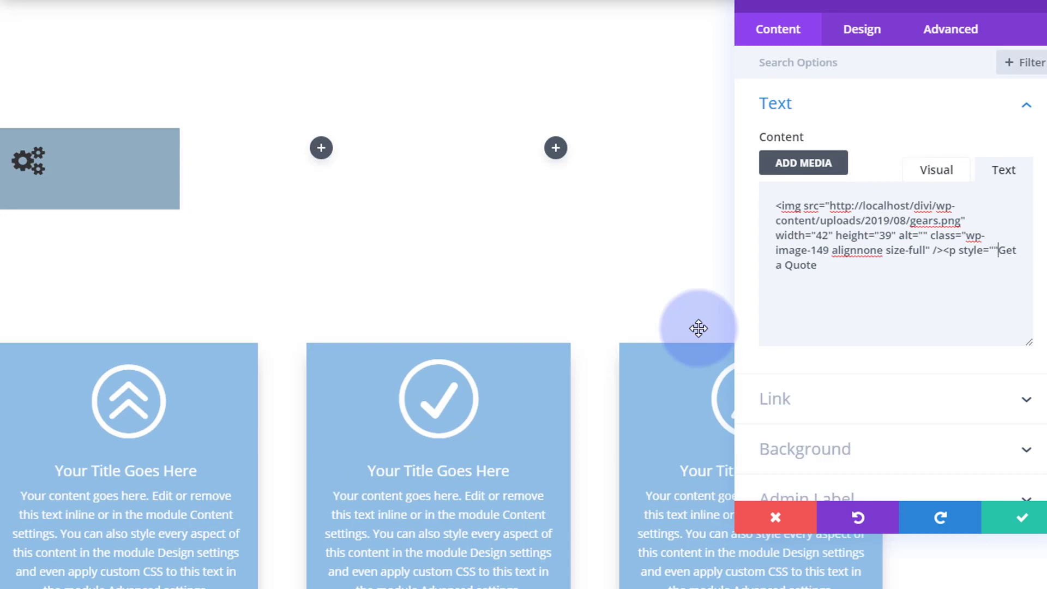
{"action": "left_click", "coordinate": [996, 250]}
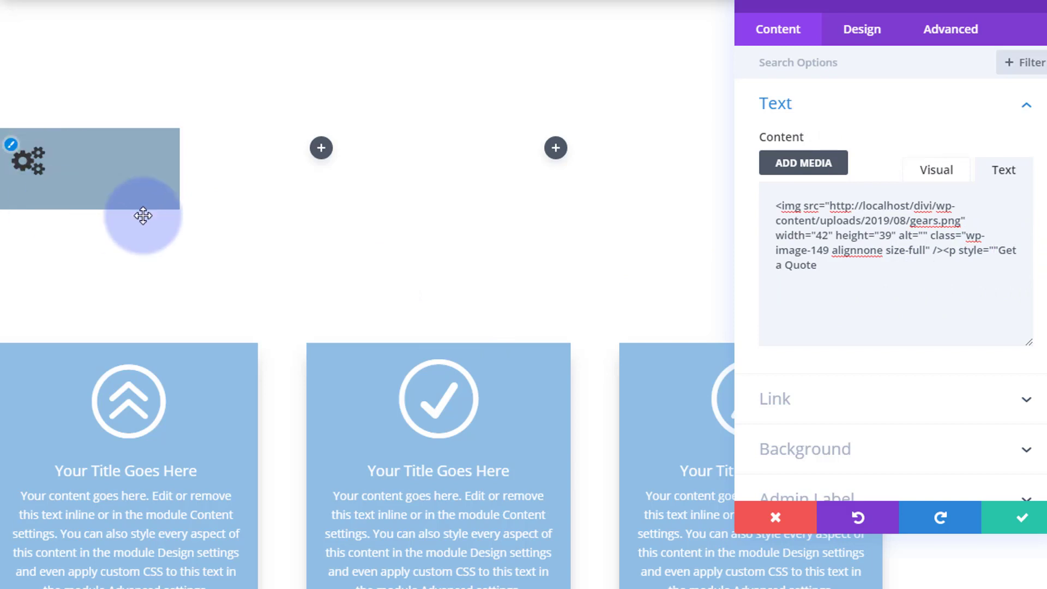
{"action": "left_click", "coordinate": [998, 251]}
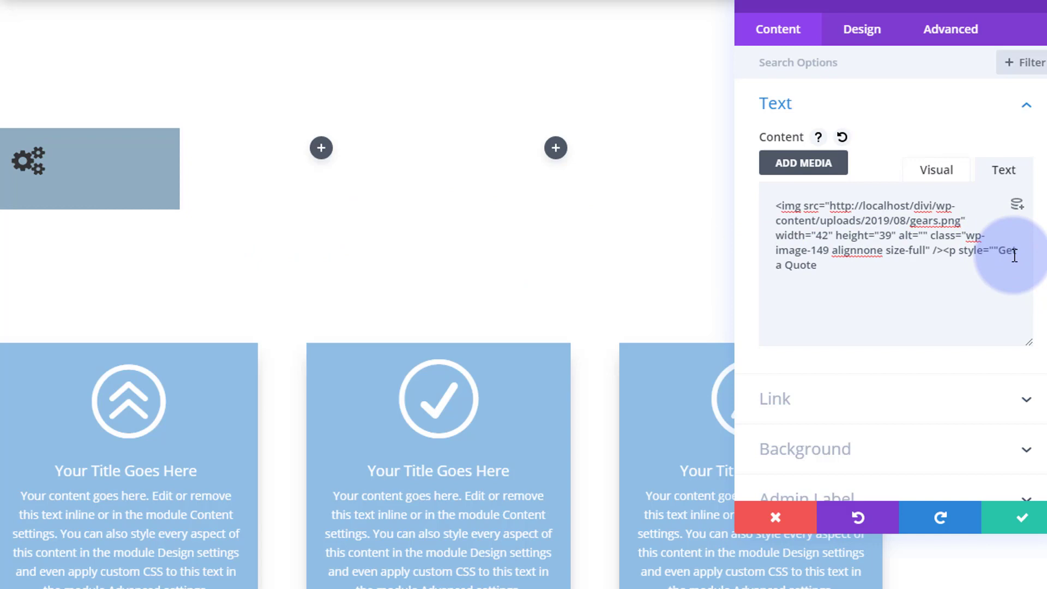
{"action": "type", "text": ">"}
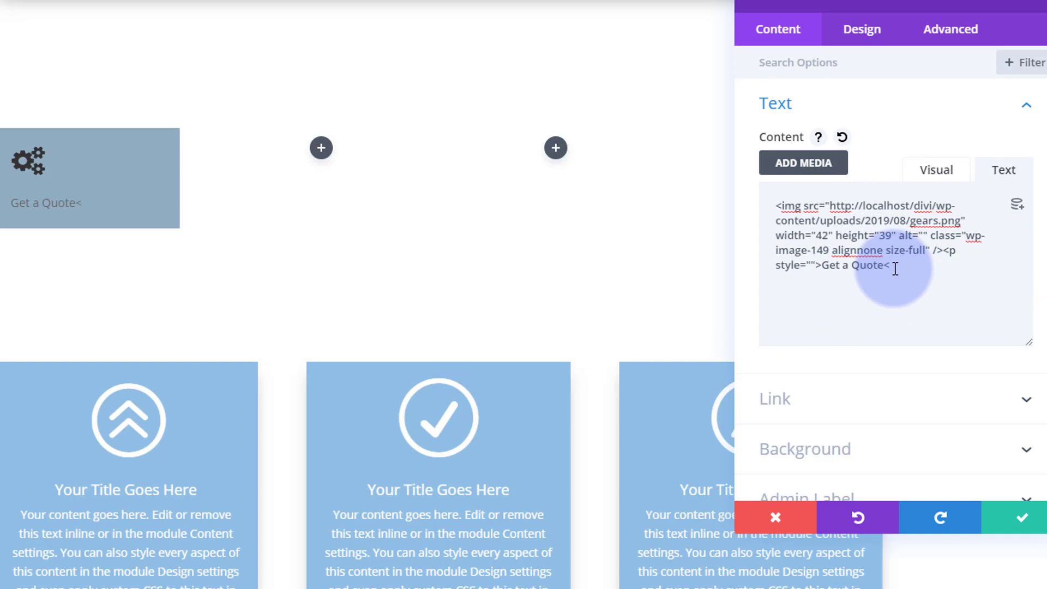
{"action": "type", "text": "/p>"}
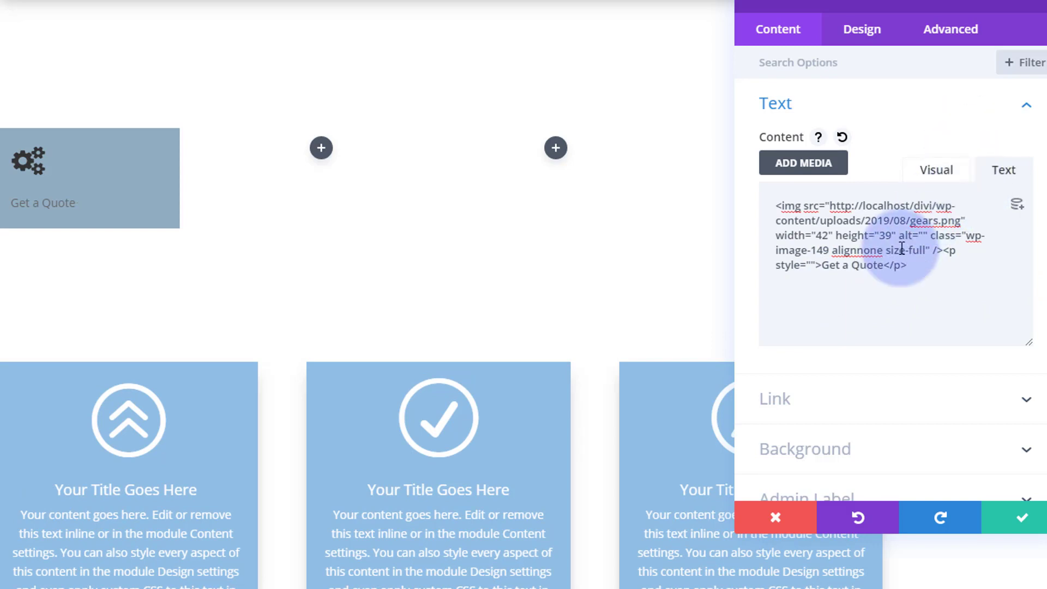
Step: Align the gears image left so Get a Quote sits beside it, then view the HTML
{"action": "left_click", "coordinate": [940, 173]}
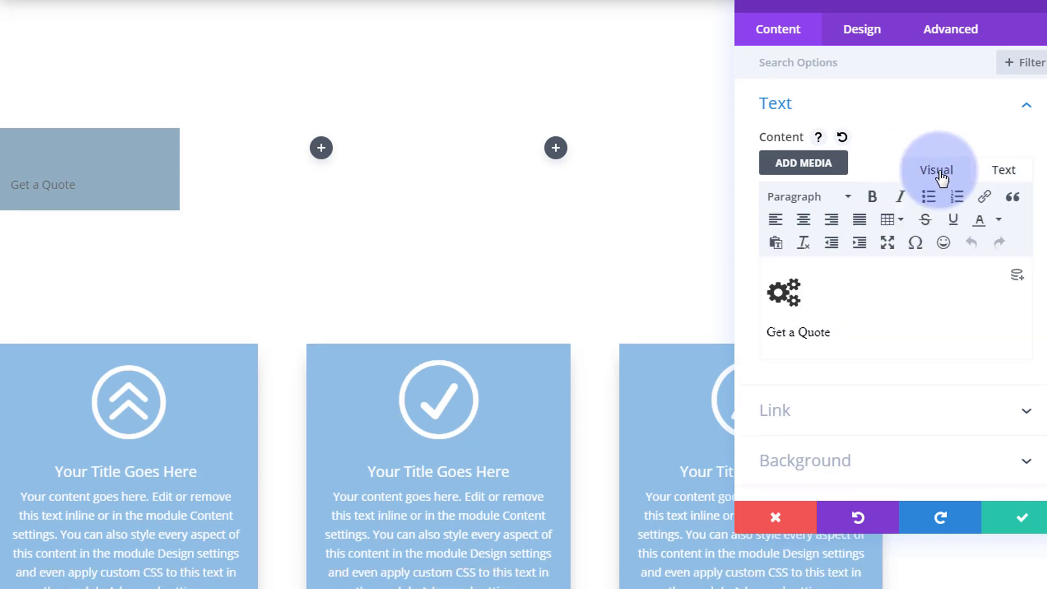
{"action": "left_click", "coordinate": [782, 297]}
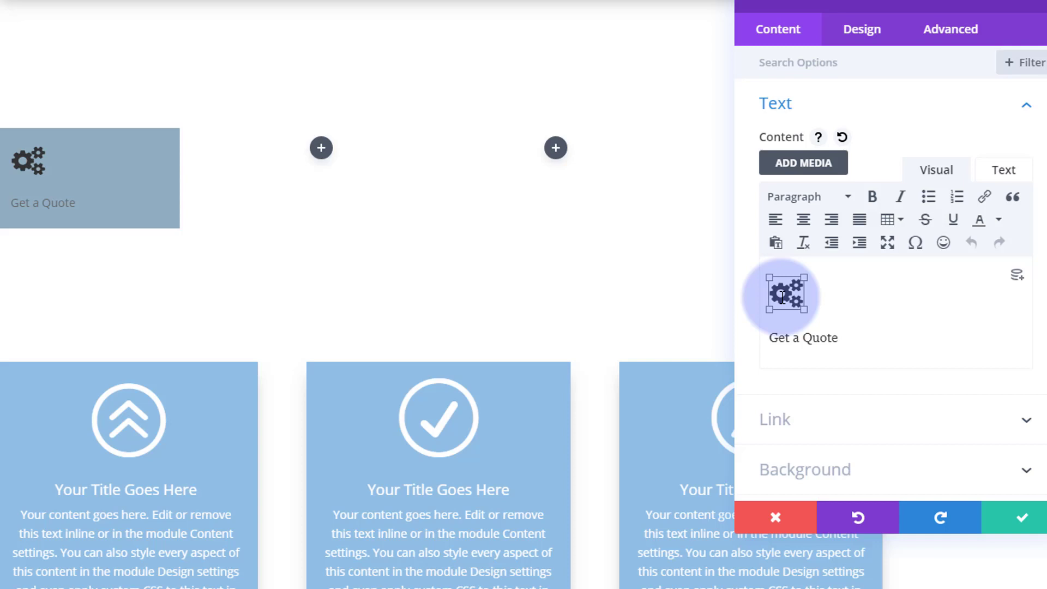
{"action": "left_click", "coordinate": [776, 221]}
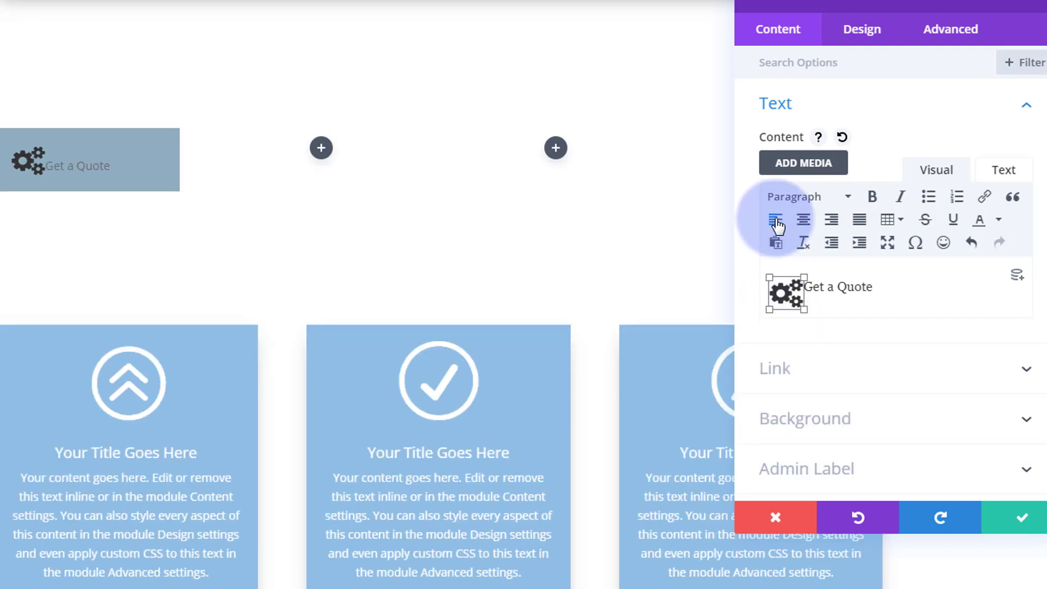
{"action": "left_click", "coordinate": [1004, 172]}
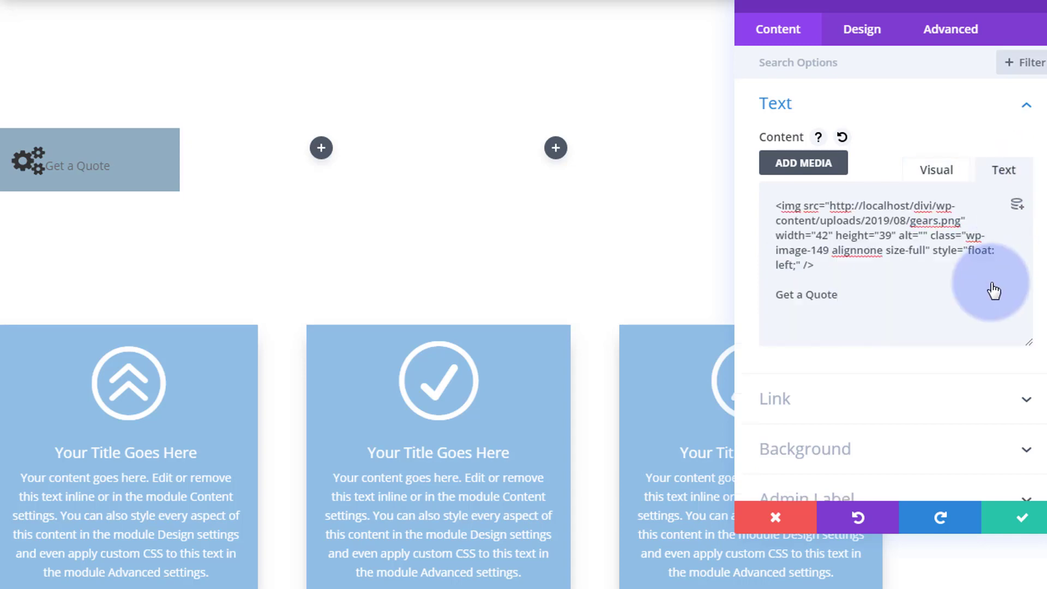
Step: Wrap the Get a Quote line in <p style=""> and </p> tags
{"action": "left_click", "coordinate": [962, 294]}
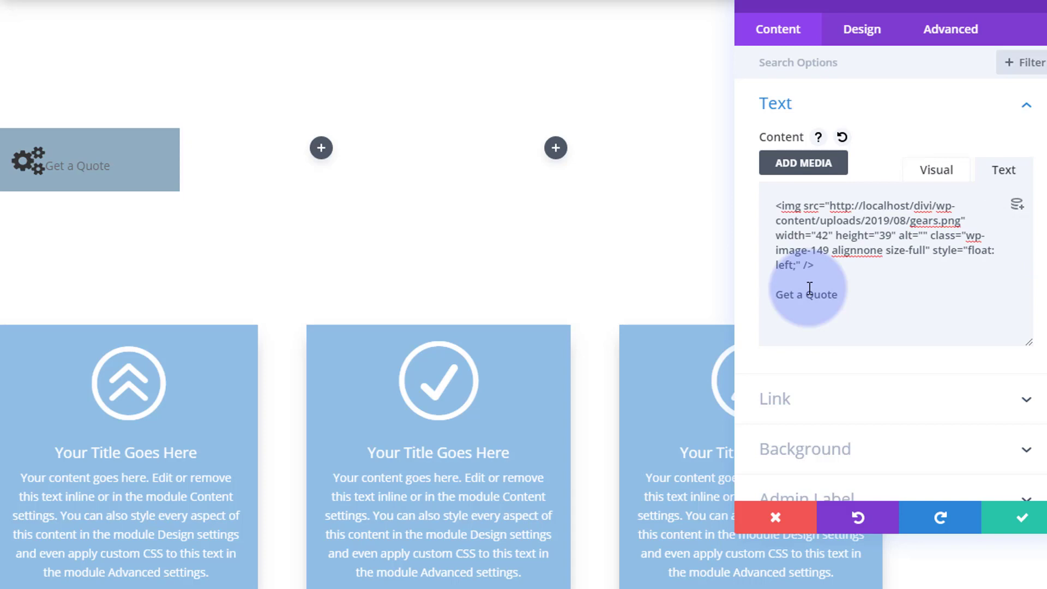
{"action": "type", "text": "<p"}
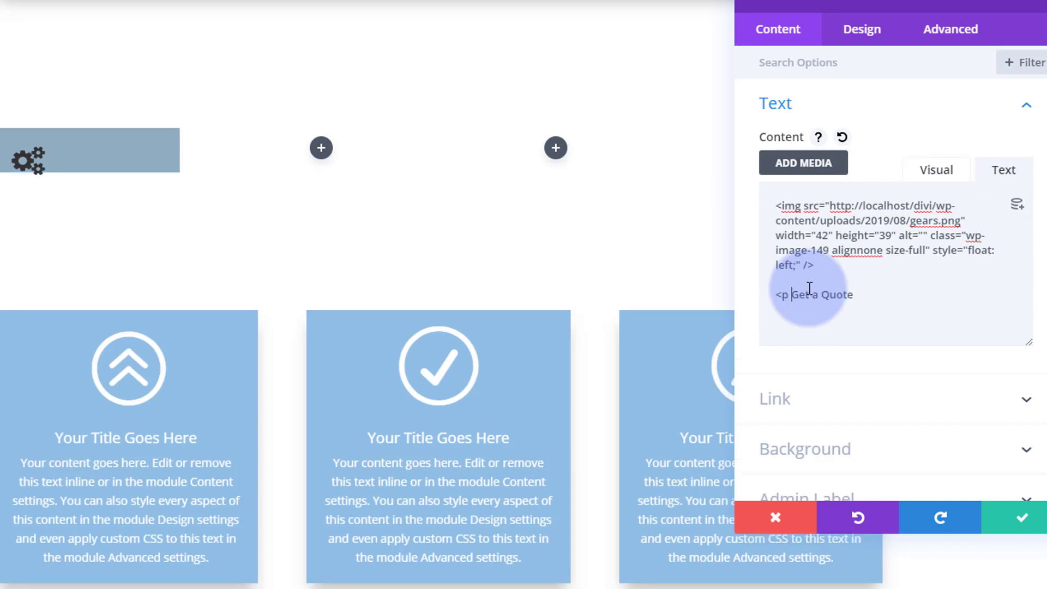
{"action": "type", "text": " style=\"\">"}
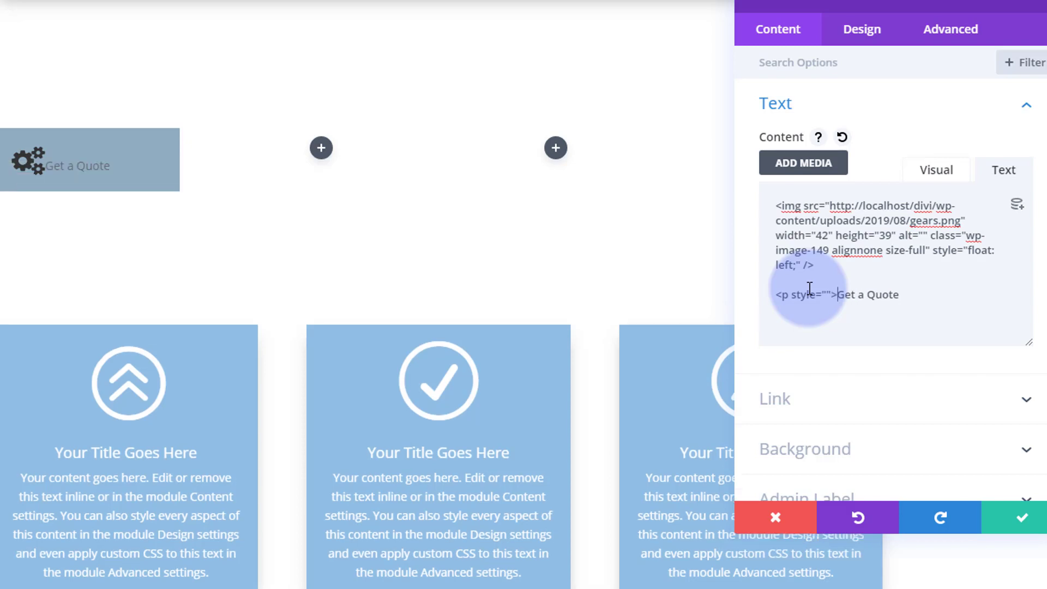
{"action": "left_click", "coordinate": [911, 294]}
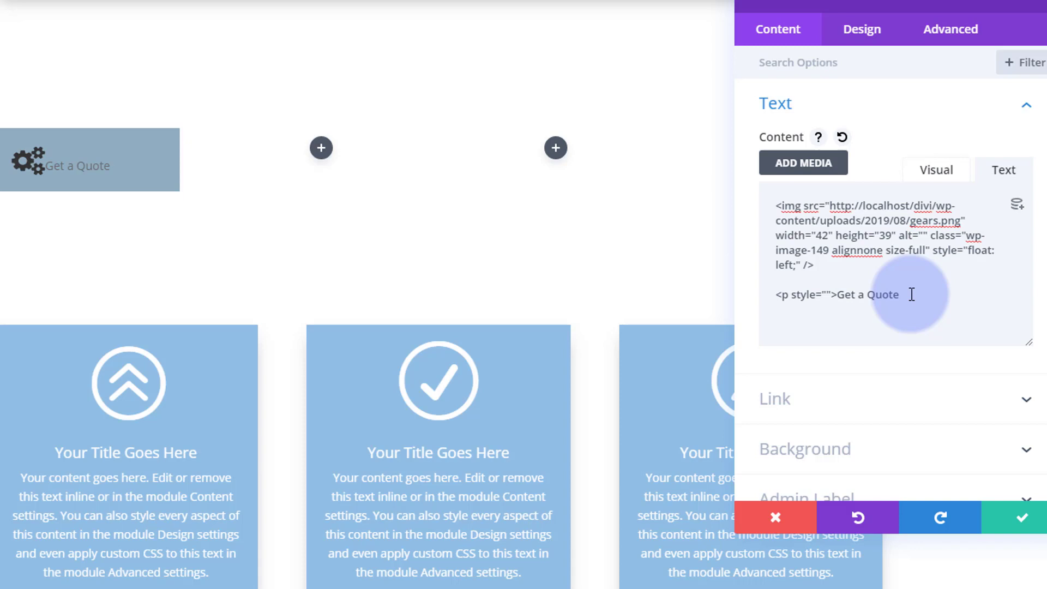
{"action": "type", "text": "</p>"}
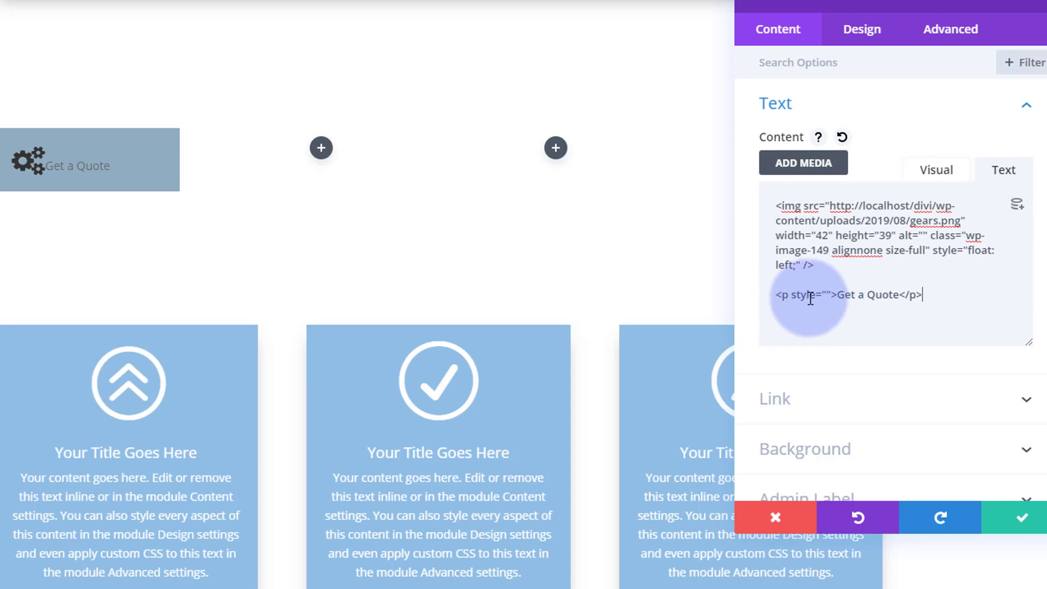
{"action": "left_click", "coordinate": [827, 295]}
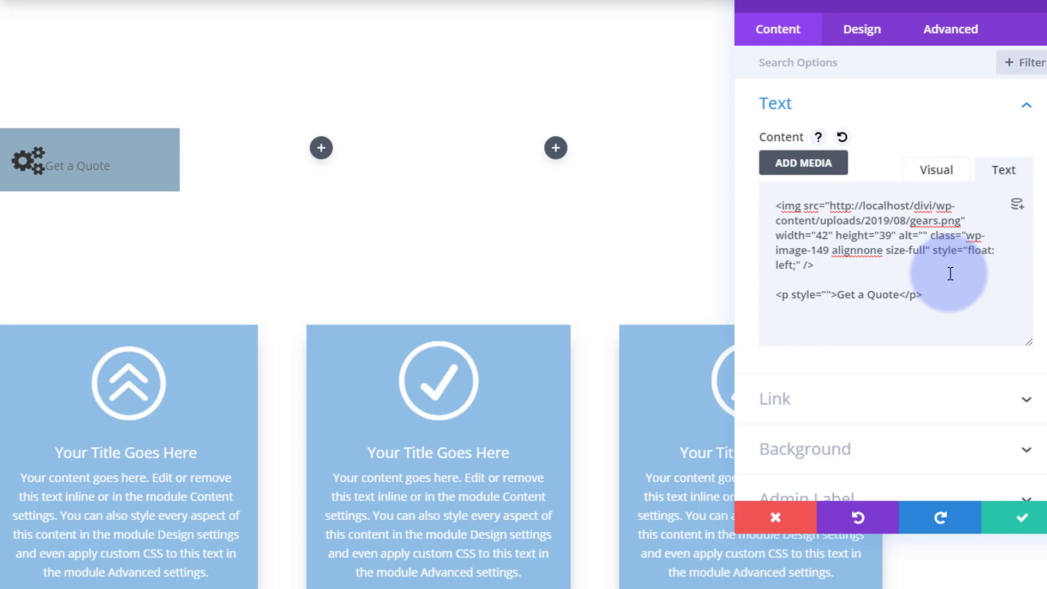
Step: Give the Get a Quote paragraph margin-top:-7px, trying -20px and -10px first
{"action": "type", "text": "margin"}
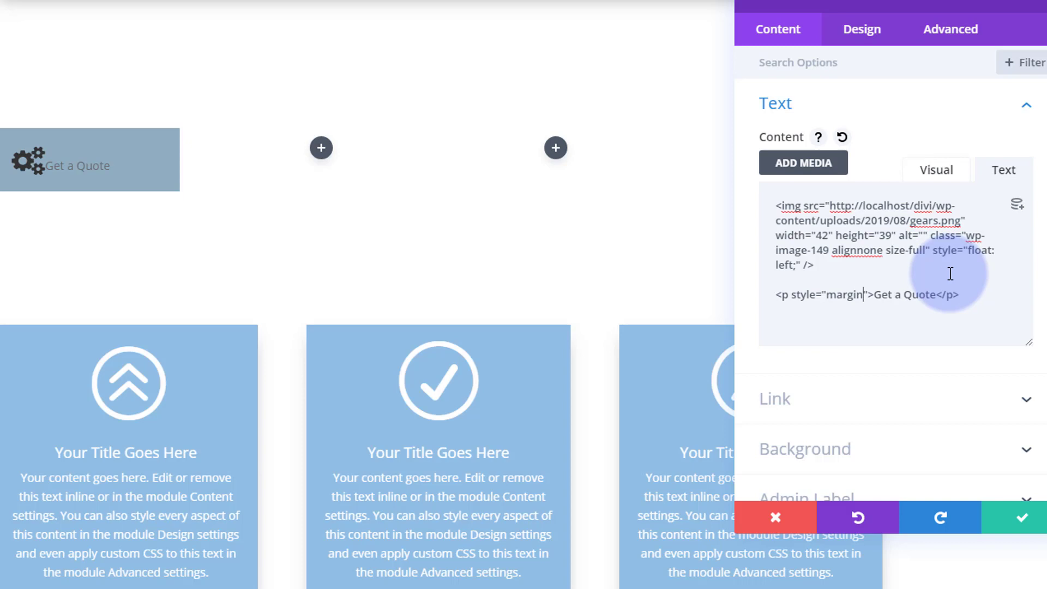
{"action": "type", "text": "-top:-"}
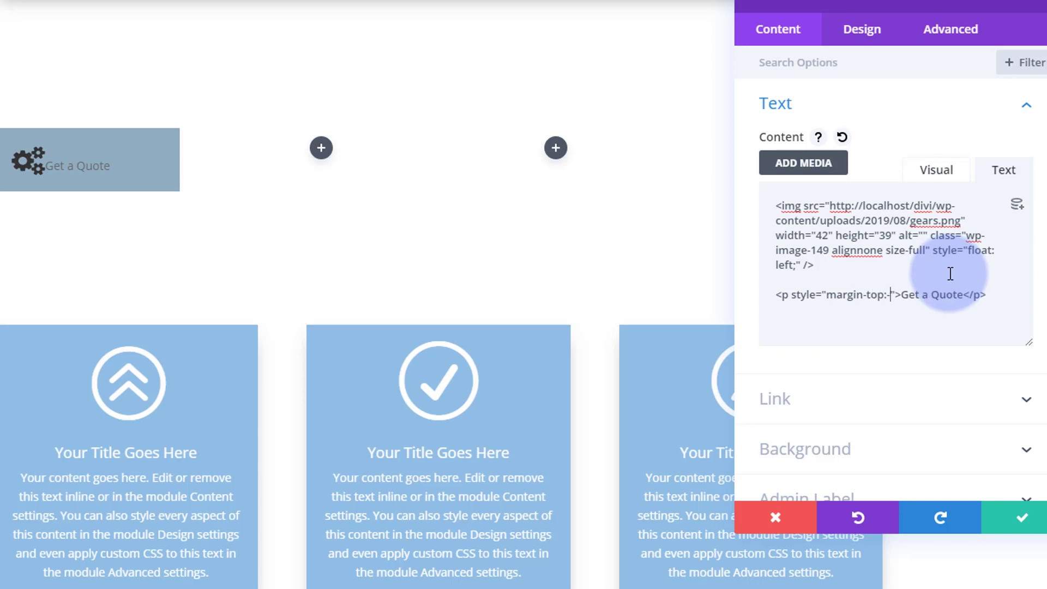
{"action": "type", "text": "20px"}
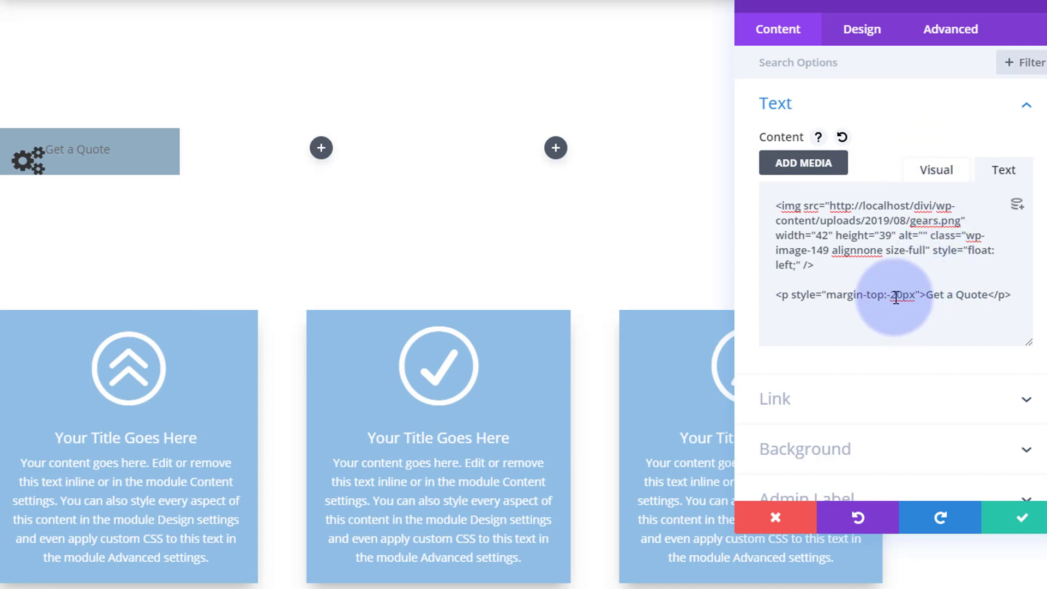
{"action": "left_click_drag", "start_coordinate": [891, 297], "coordinate": [898, 297]}
{"action": "type", "text": "1"}
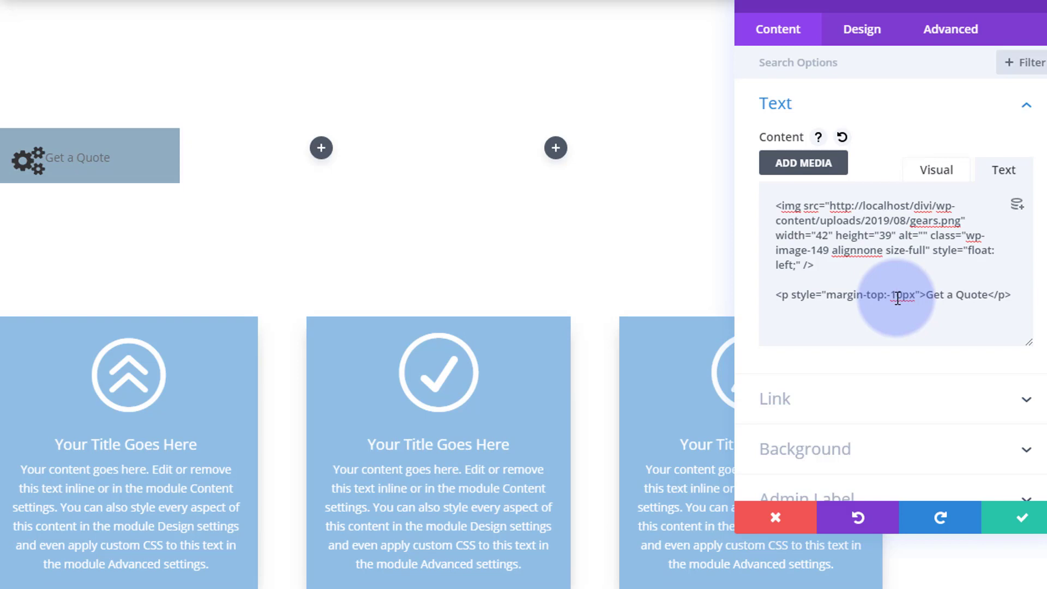
{"action": "left_click_drag", "start_coordinate": [889, 298], "coordinate": [896, 297]}
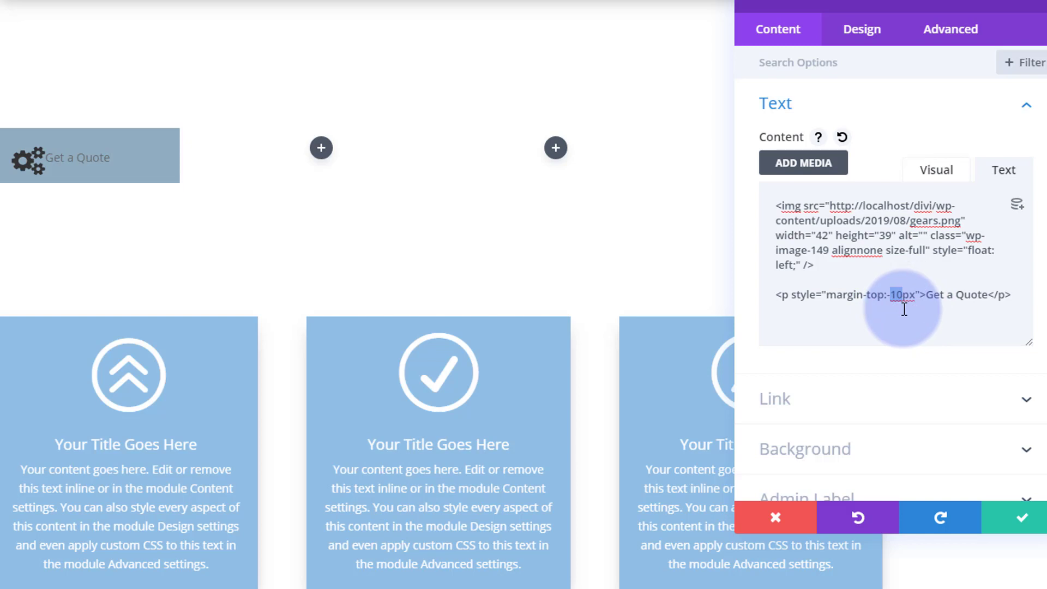
{"action": "type", "text": "8"}
{"action": "left_click_drag", "start_coordinate": [898, 296], "coordinate": [893, 296]}
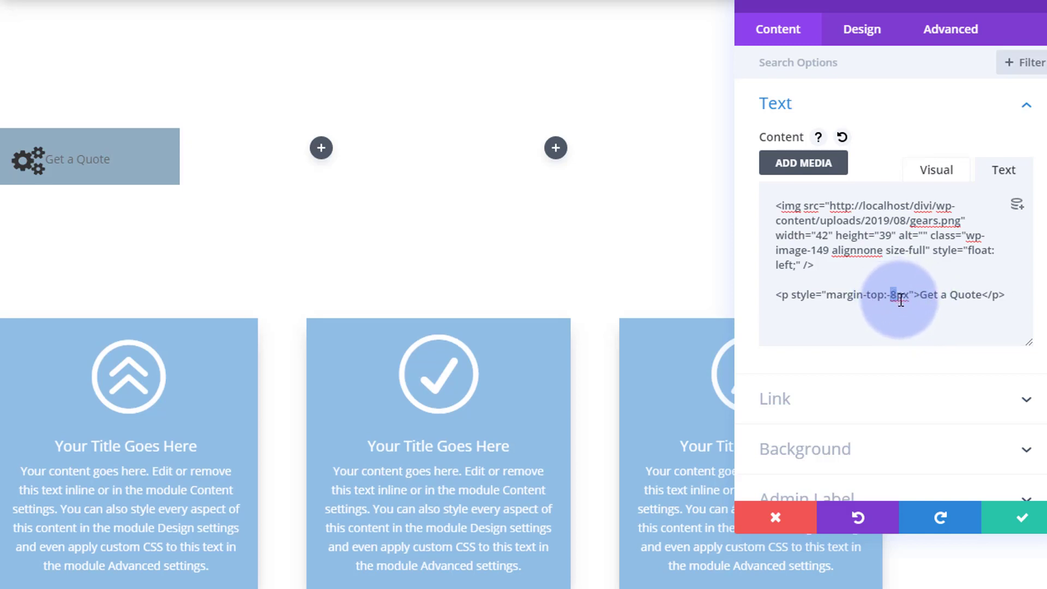
{"action": "type", "text": "7"}
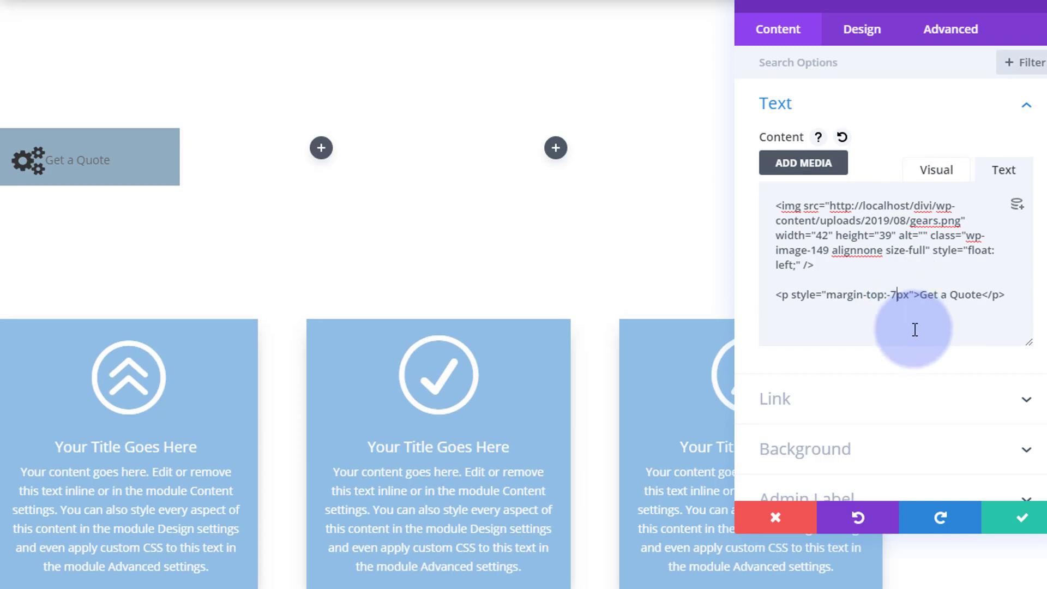
Step: Add margin-right:15px to the gear image's style after float:left
{"action": "left_click", "coordinate": [796, 265]}
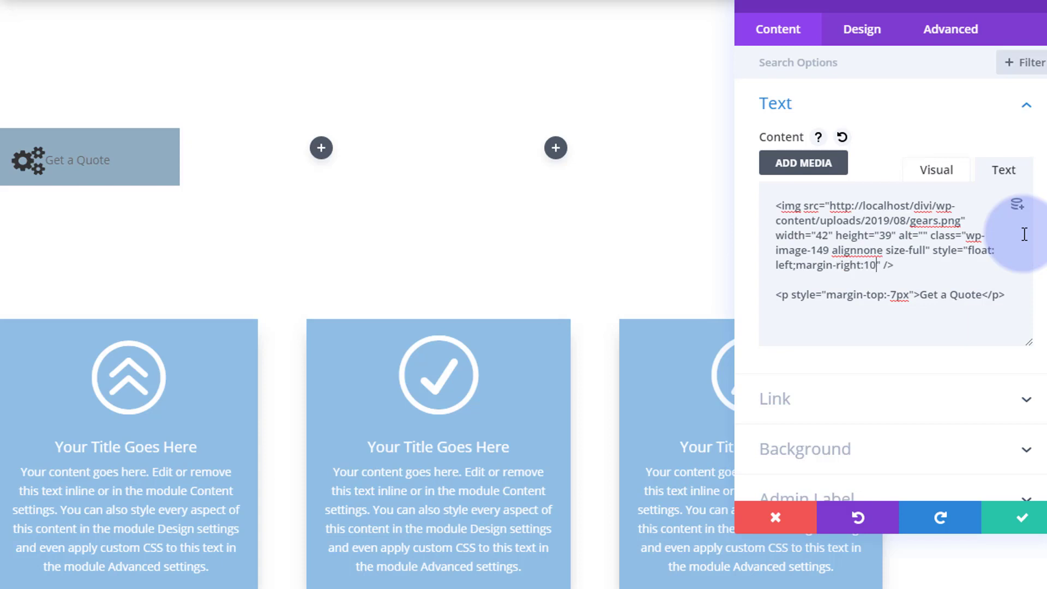
{"action": "type", "text": "px"}
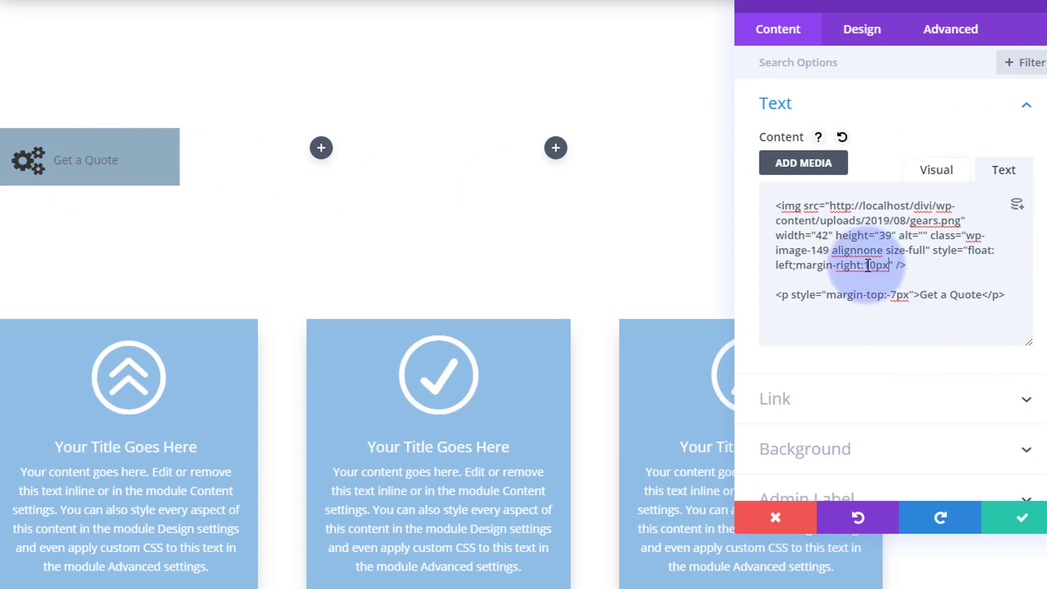
{"action": "left_click_drag", "start_coordinate": [868, 265], "coordinate": [884, 270]}
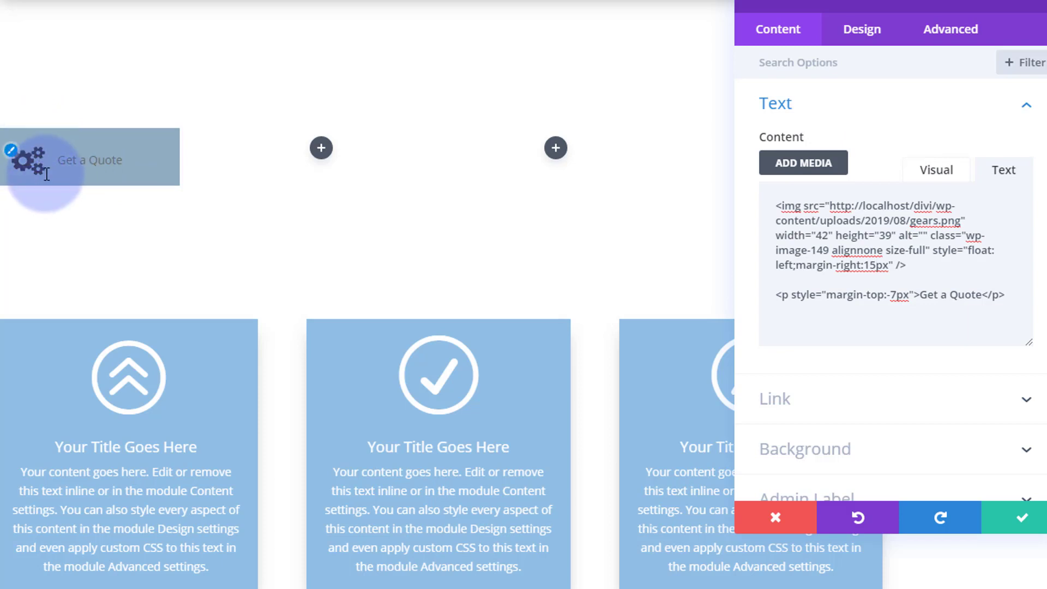
Step: Raise the module's bottom padding to 27px in Design > Spacing, keeping the other sides at 20px
{"action": "left_click", "coordinate": [861, 31]}
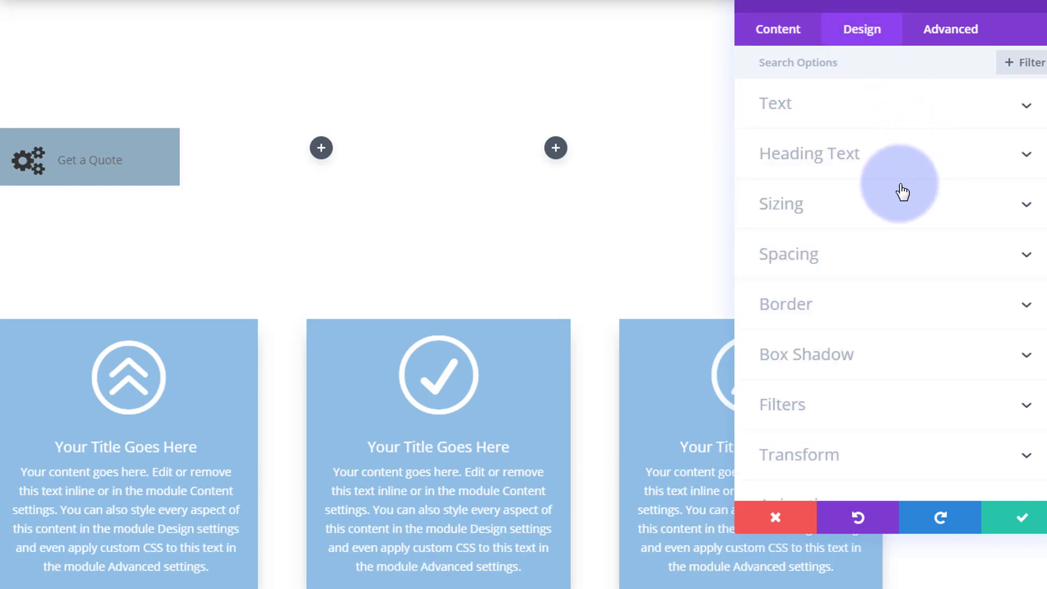
{"action": "left_click", "coordinate": [879, 273]}
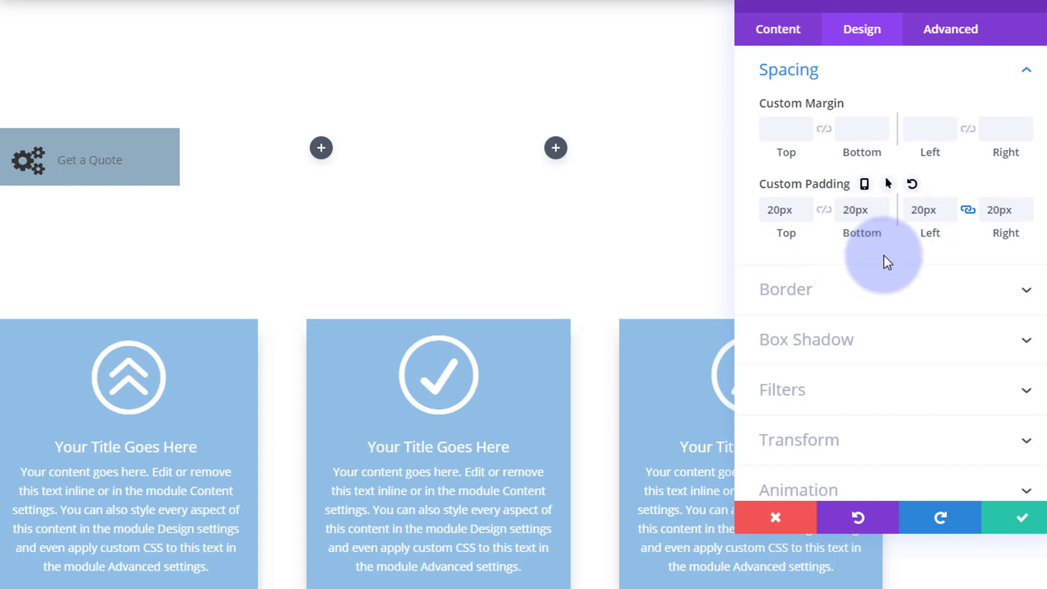
{"action": "left_click", "coordinate": [880, 206]}
{"action": "left_click", "coordinate": [880, 206]}
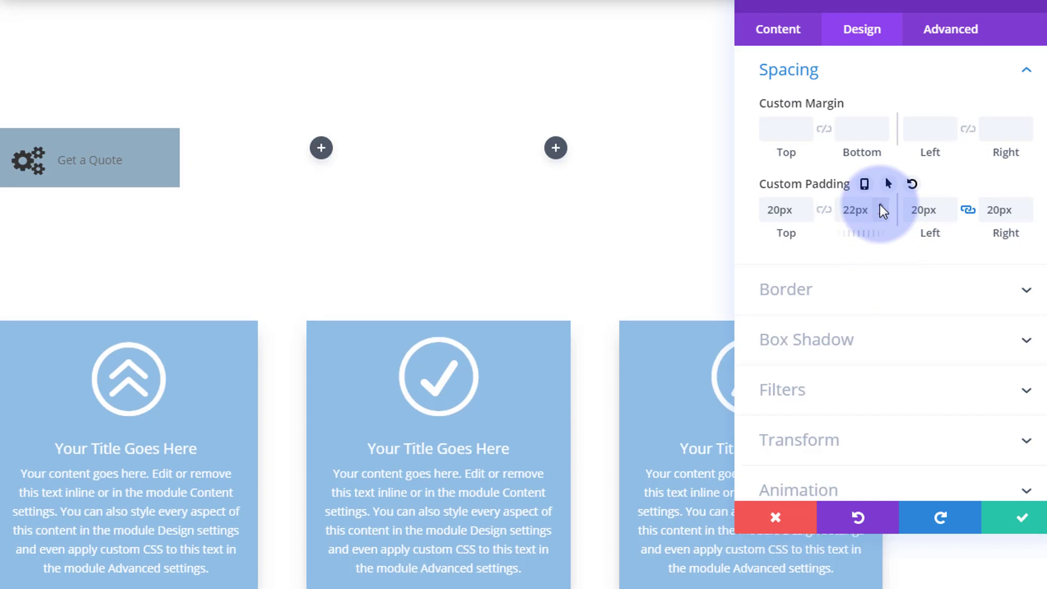
{"action": "left_click", "coordinate": [880, 206]}
{"action": "left_click", "coordinate": [880, 206]}
{"action": "left_click", "coordinate": [879, 206]}
{"action": "left_click", "coordinate": [880, 206]}
{"action": "left_click", "coordinate": [880, 206]}
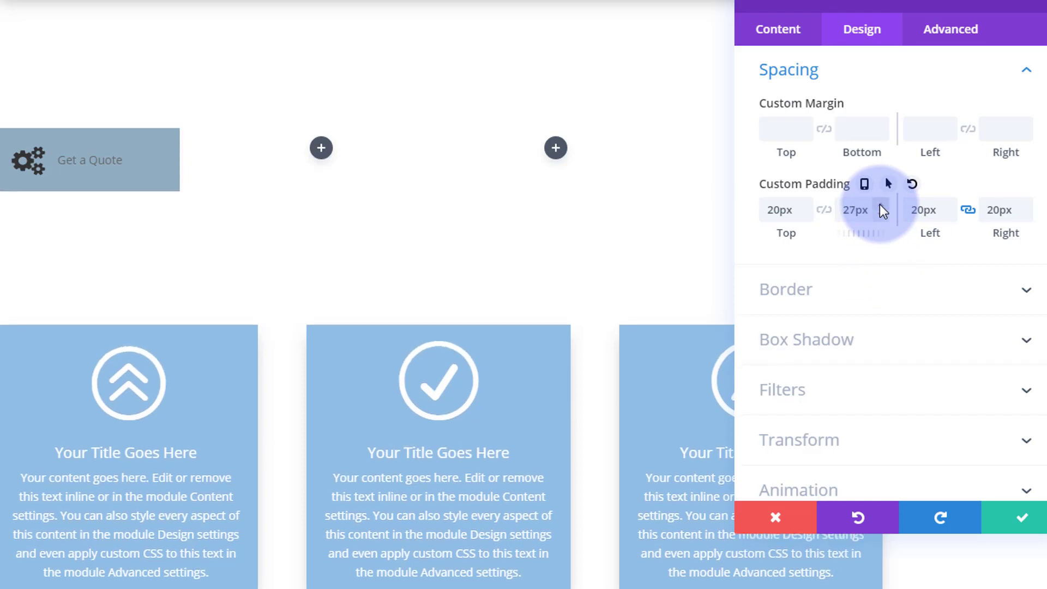
{"action": "left_click", "coordinate": [880, 206]}
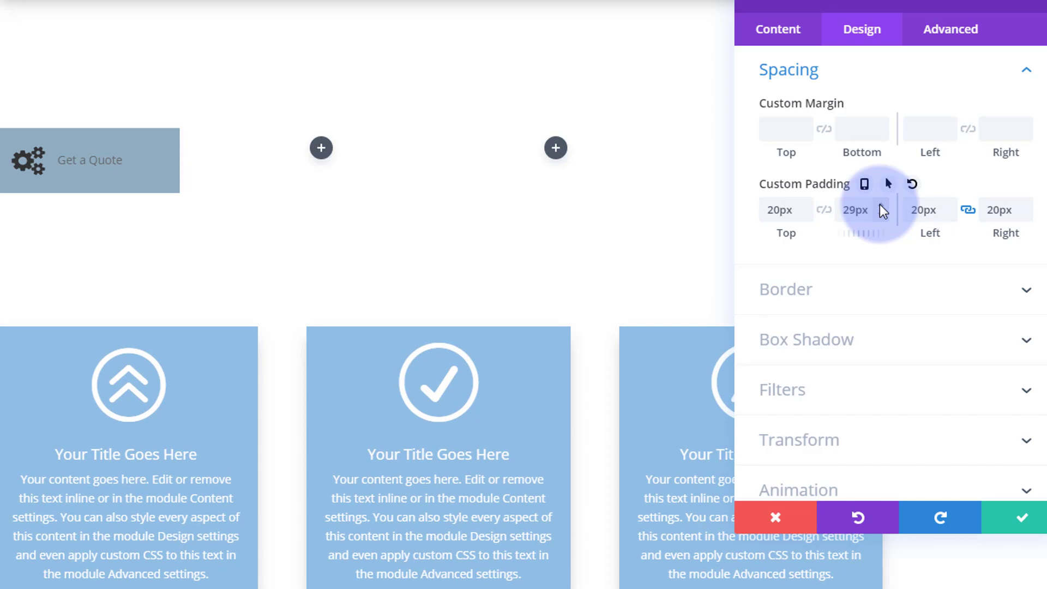
{"action": "left_click", "coordinate": [881, 215]}
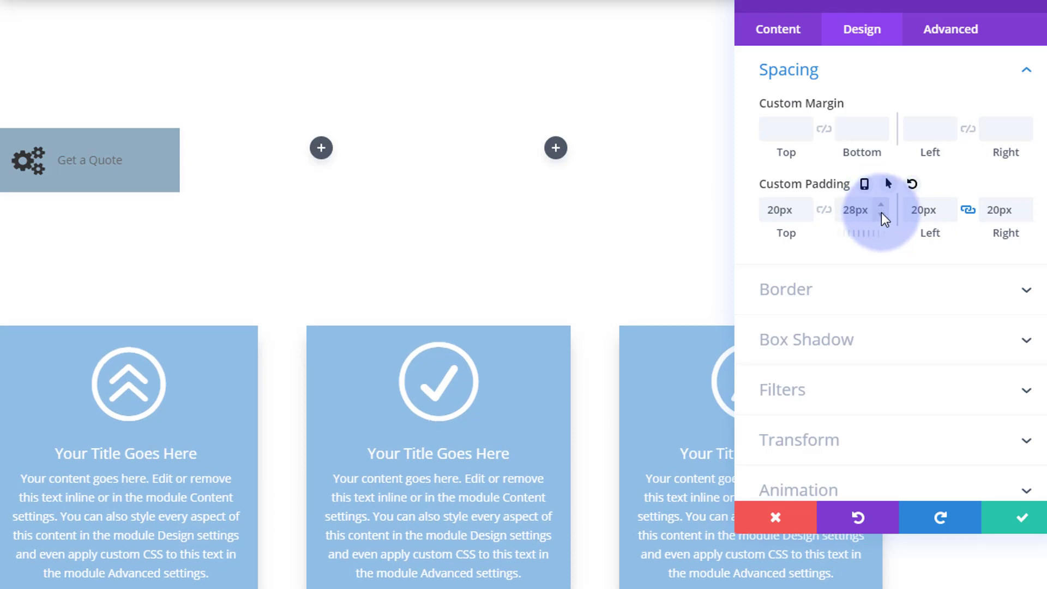
{"action": "left_click", "coordinate": [881, 213]}
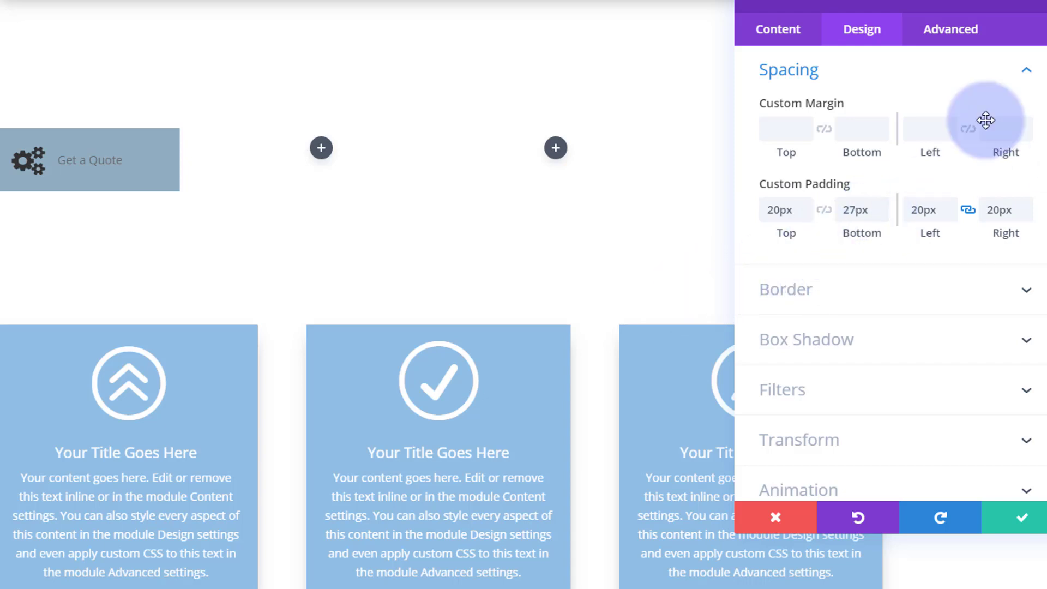
Step: Give the module a light purple #9aa6ce background and save the module settings
{"action": "left_click", "coordinate": [789, 34]}
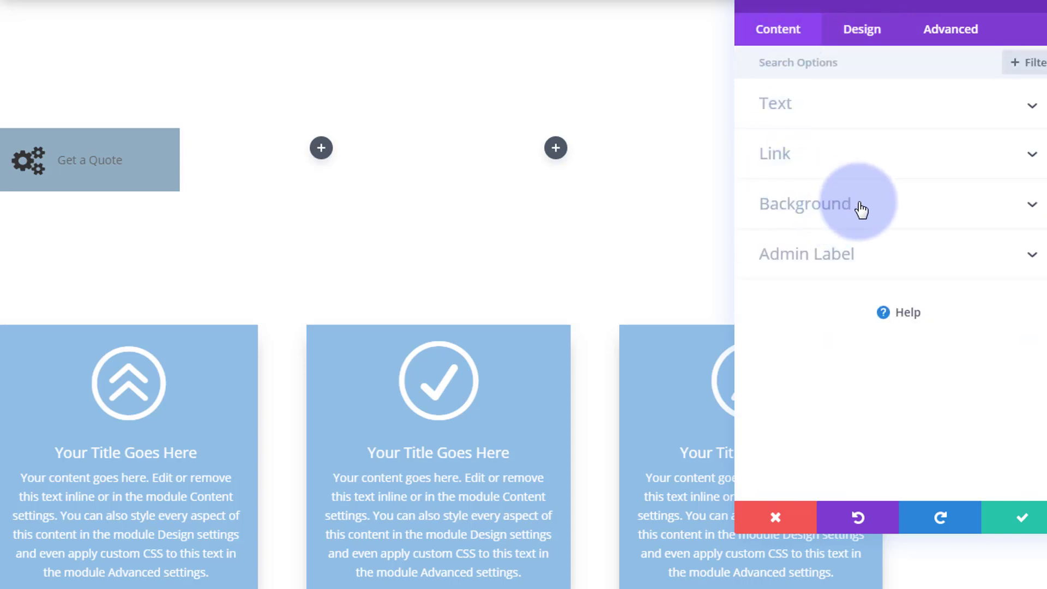
{"action": "left_click", "coordinate": [861, 206]}
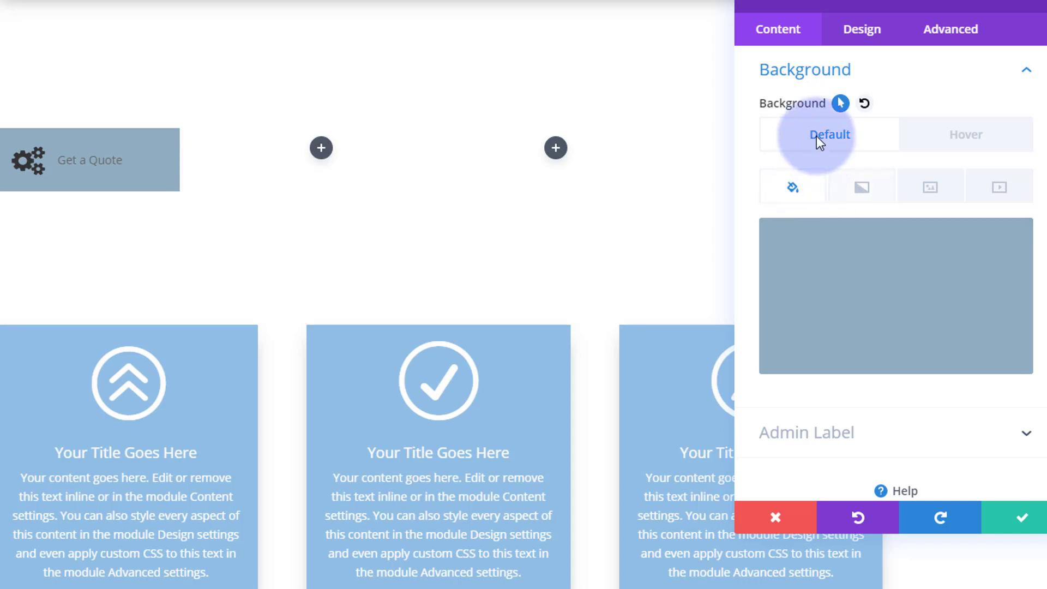
{"action": "left_click", "coordinate": [853, 297]}
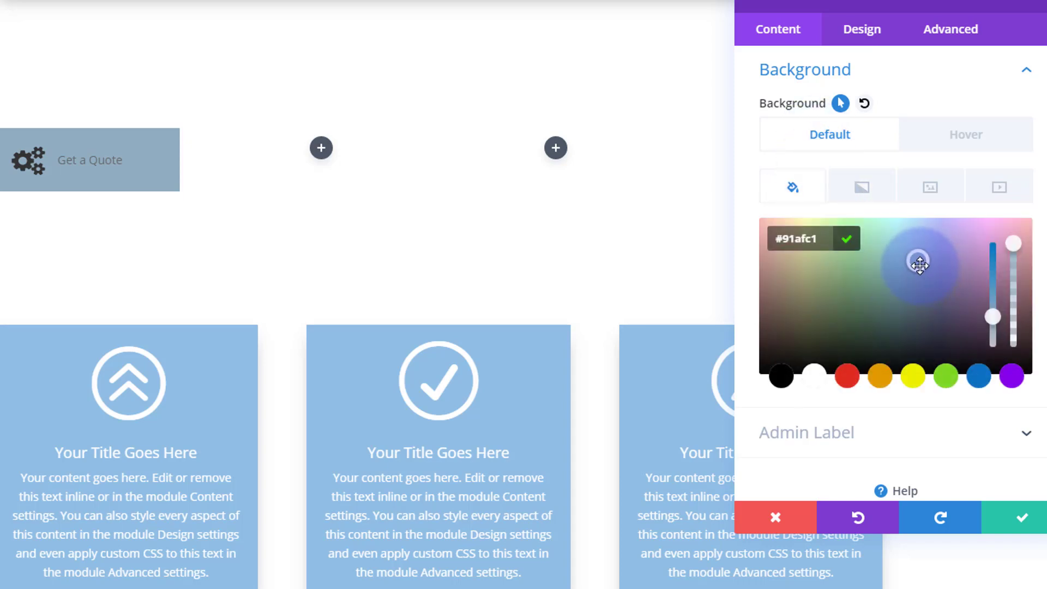
{"action": "mouse_move", "coordinate": [919, 265]}
{"action": "left_mouse_down"}
{"action": "mouse_move", "coordinate": [923, 250]}
{"action": "mouse_move", "coordinate": [907, 257]}
{"action": "mouse_move", "coordinate": [944, 264]}
{"action": "mouse_move", "coordinate": [936, 254]}
{"action": "left_mouse_up"}
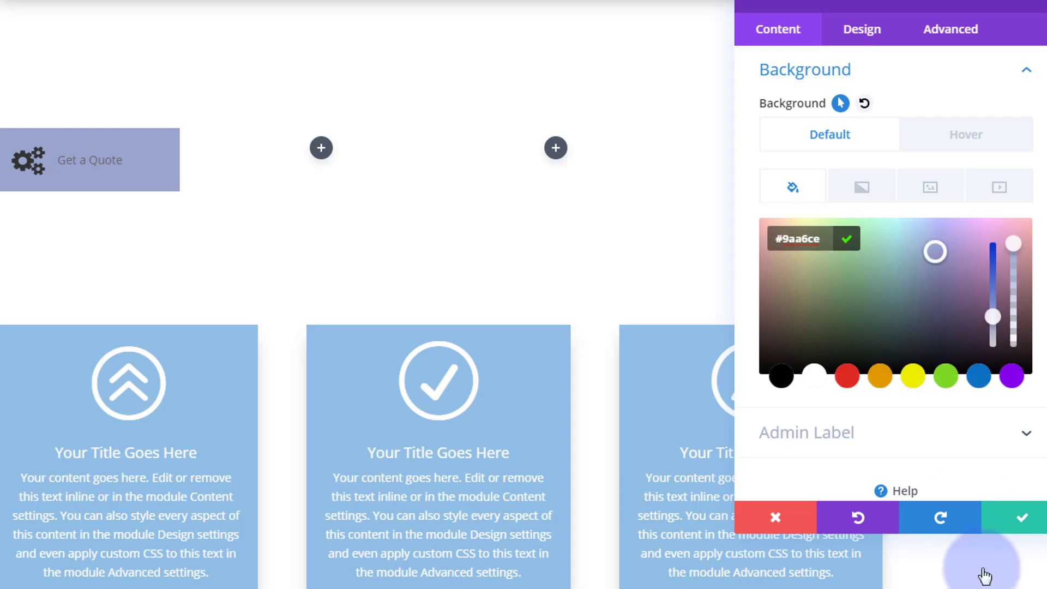
{"action": "left_click", "coordinate": [1020, 537]}
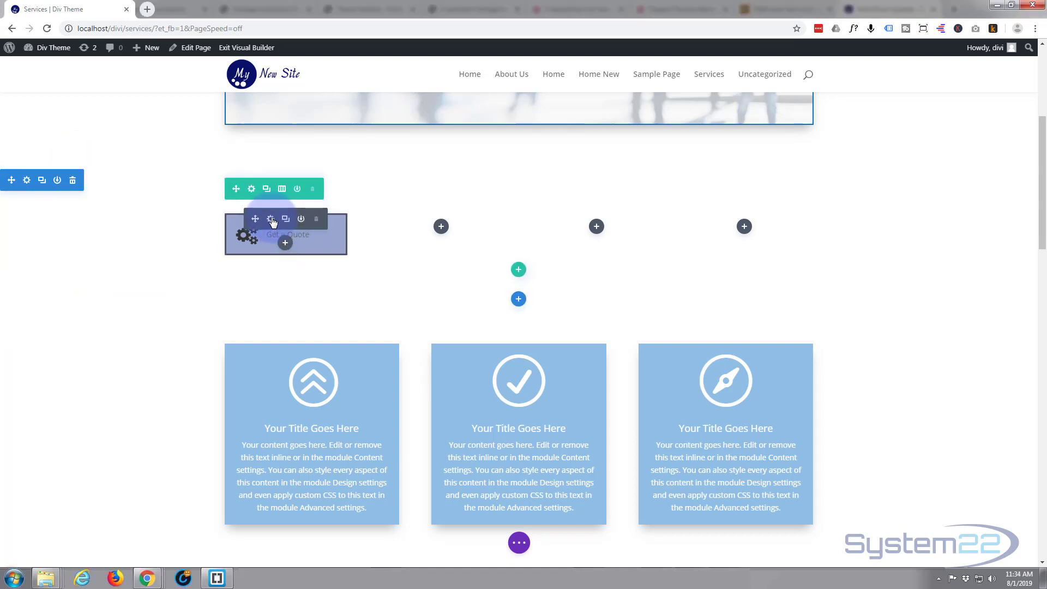
{"action": "left_click", "coordinate": [271, 220]}
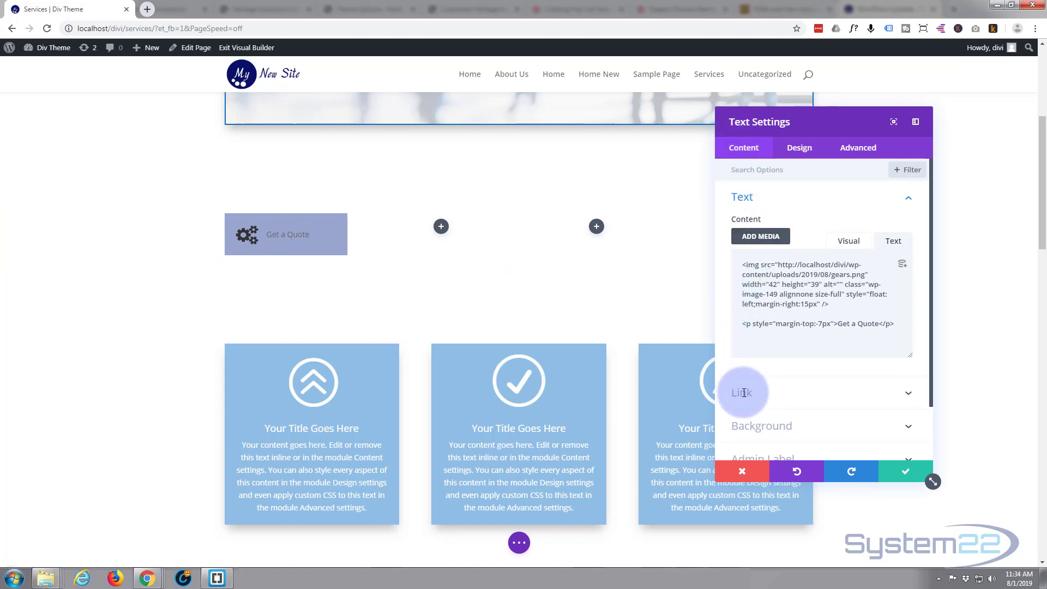
{"action": "scroll", "coordinate": [745, 397], "scroll_direction": "down", "scroll_amount": 2}
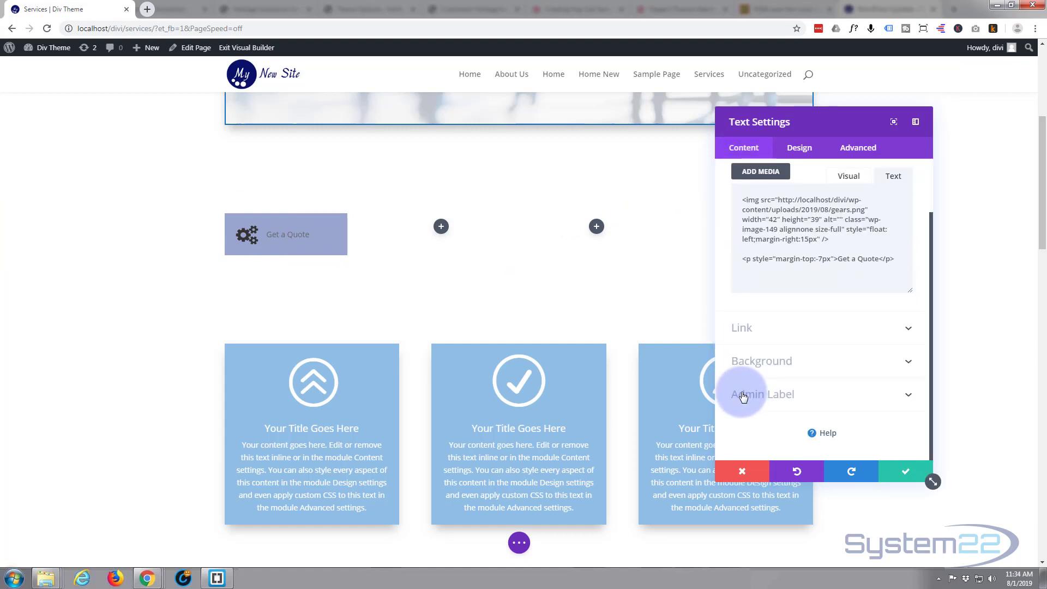
{"action": "left_click", "coordinate": [742, 328]}
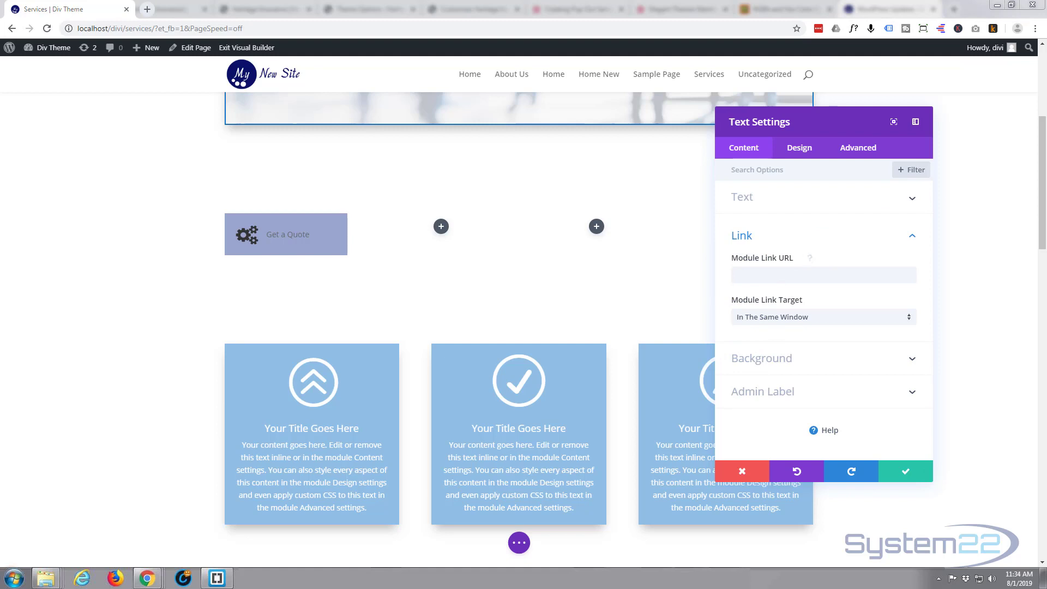
{"action": "left_click", "coordinate": [771, 275]}
{"action": "type", "text": "https://system22.net/"}
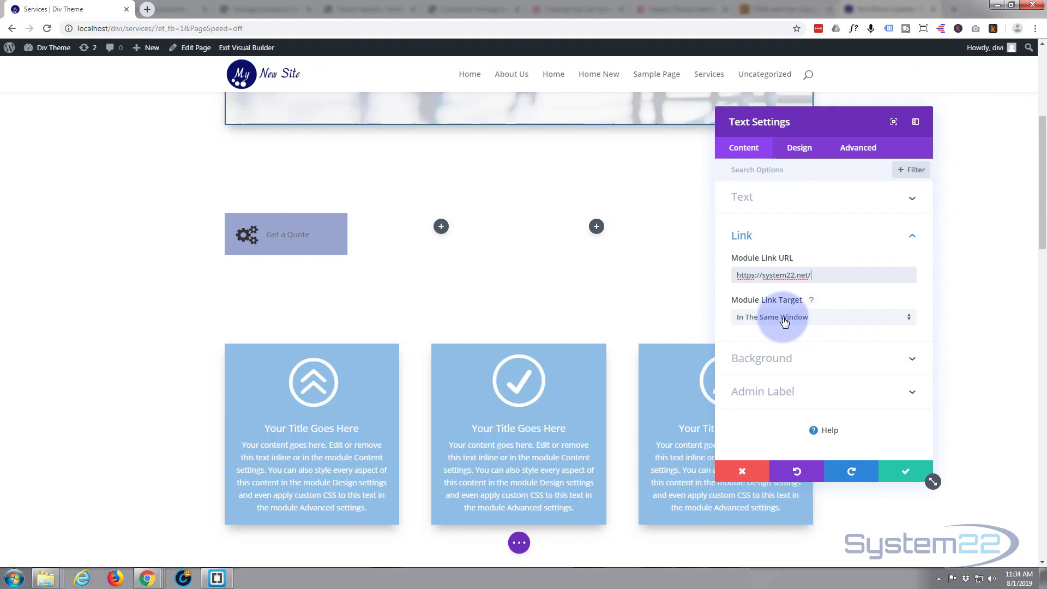
{"action": "left_click", "coordinate": [811, 274]}
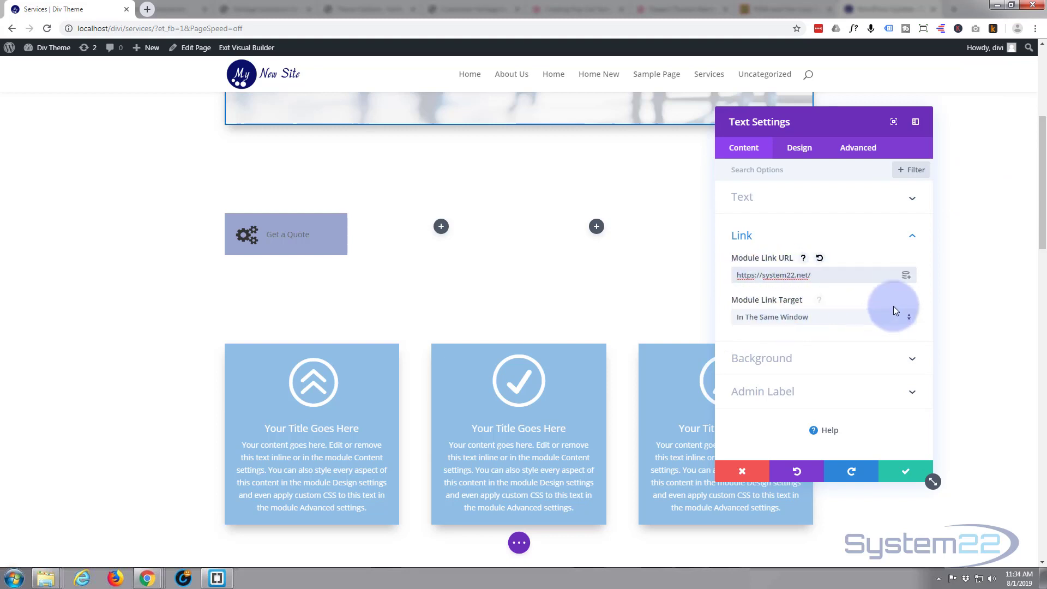
{"action": "left_click", "coordinate": [909, 319]}
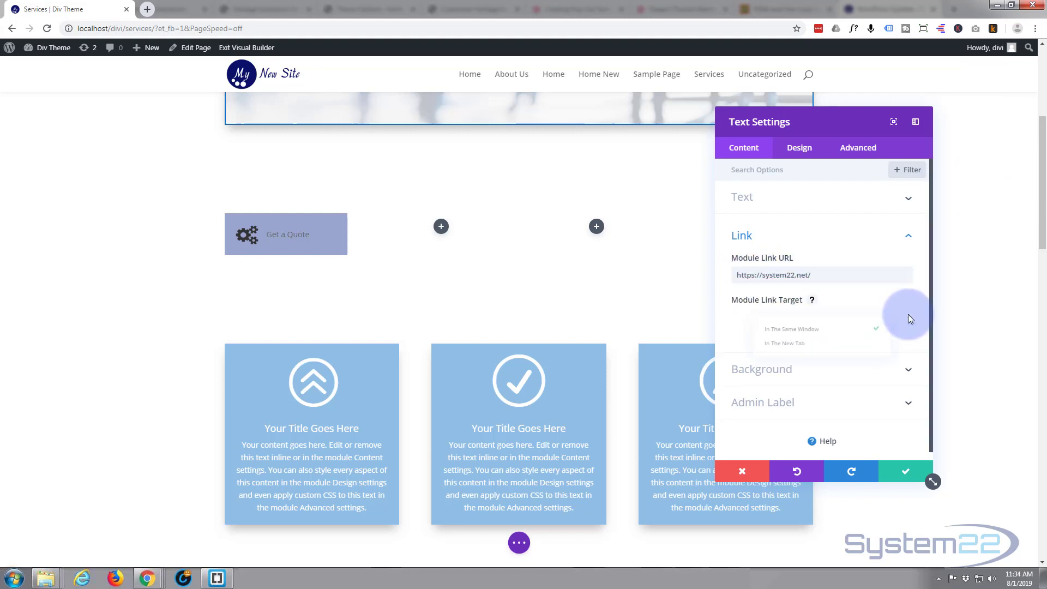
{"action": "left_click", "coordinate": [816, 346]}
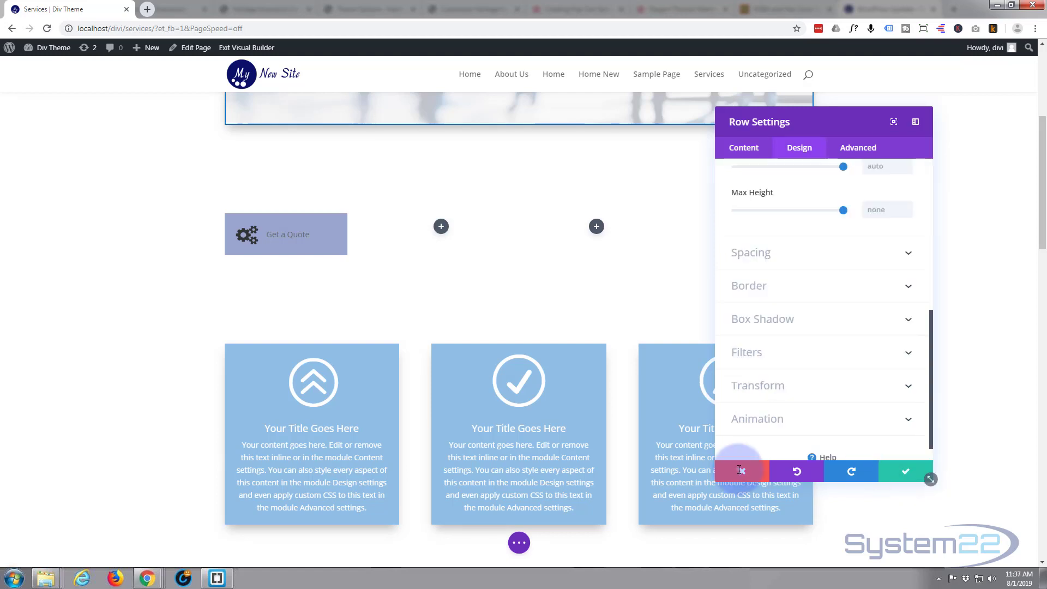
Step: Save the page changes and exit the Visual Builder to the live Services page
{"action": "left_click", "coordinate": [922, 473]}
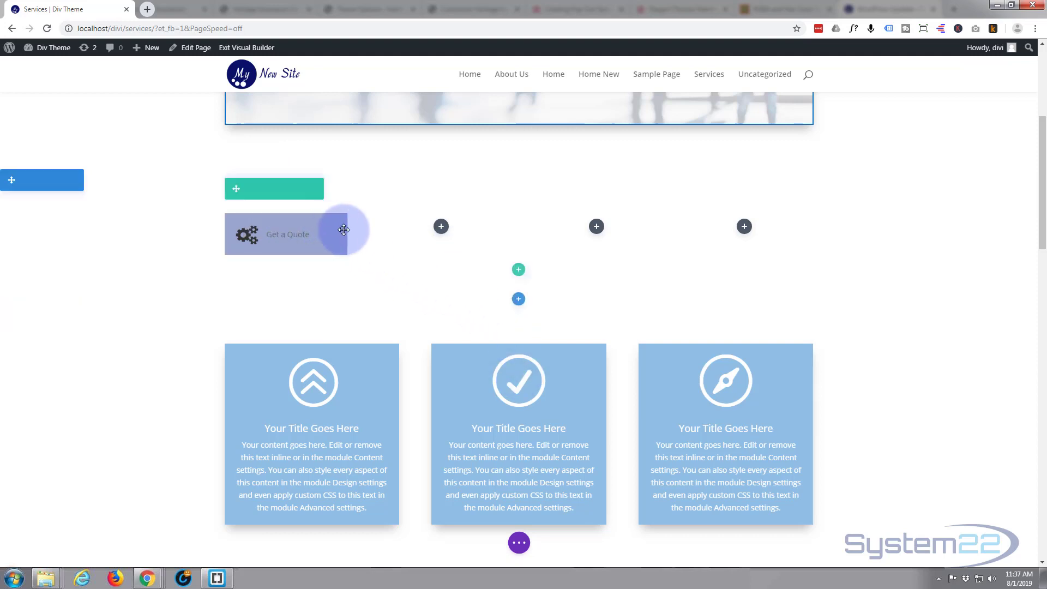
{"action": "left_click", "coordinate": [519, 544]}
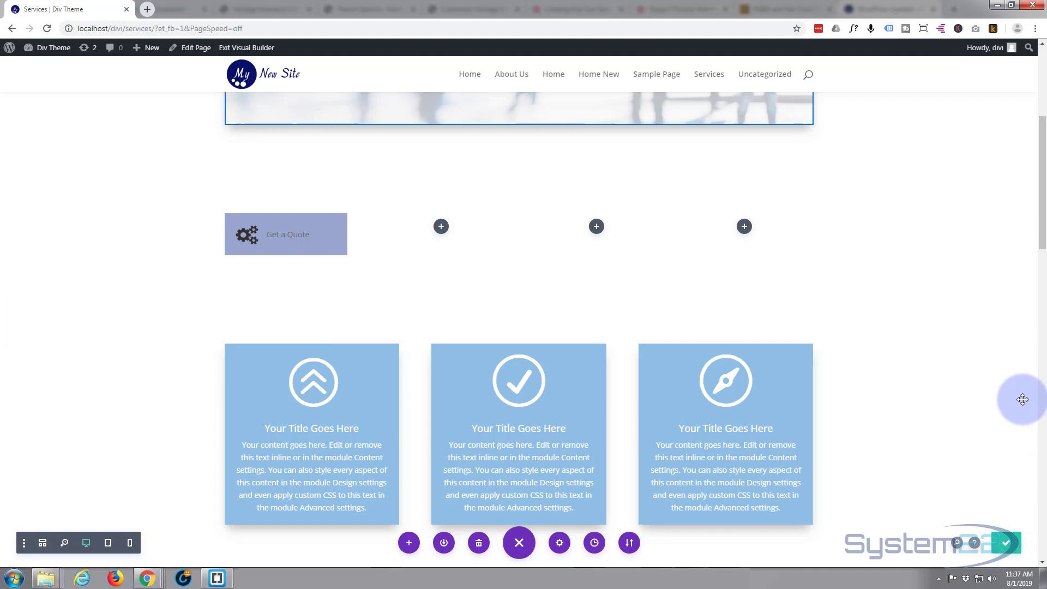
{"action": "left_click", "coordinate": [240, 46]}
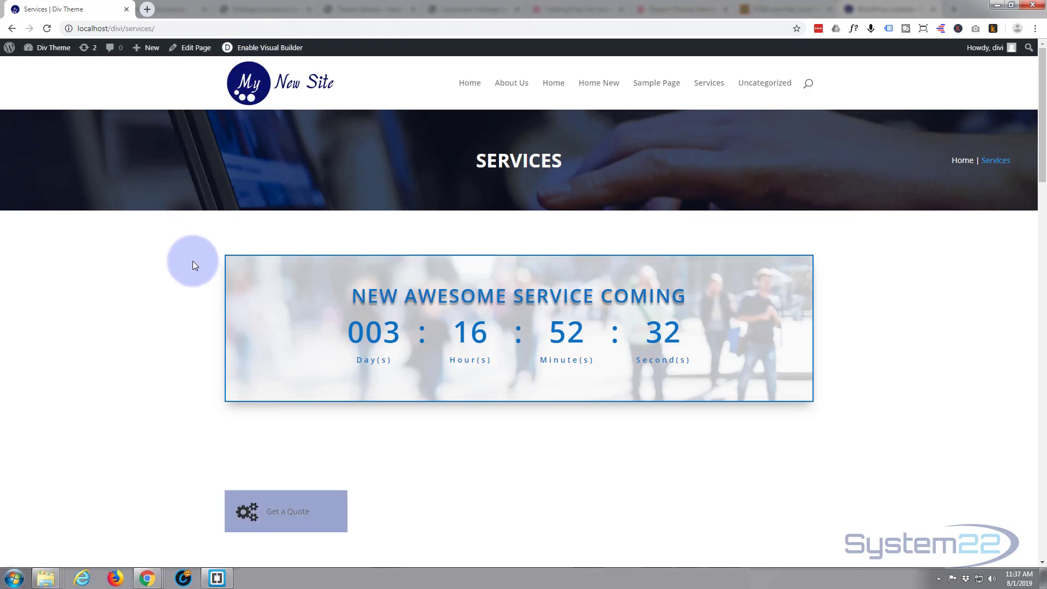
Step: Check that Get a Quote opens system22.net in a new tab, then return to the Services tab
{"action": "scroll", "coordinate": [188, 250], "scroll_direction": "down", "scroll_amount": 5}
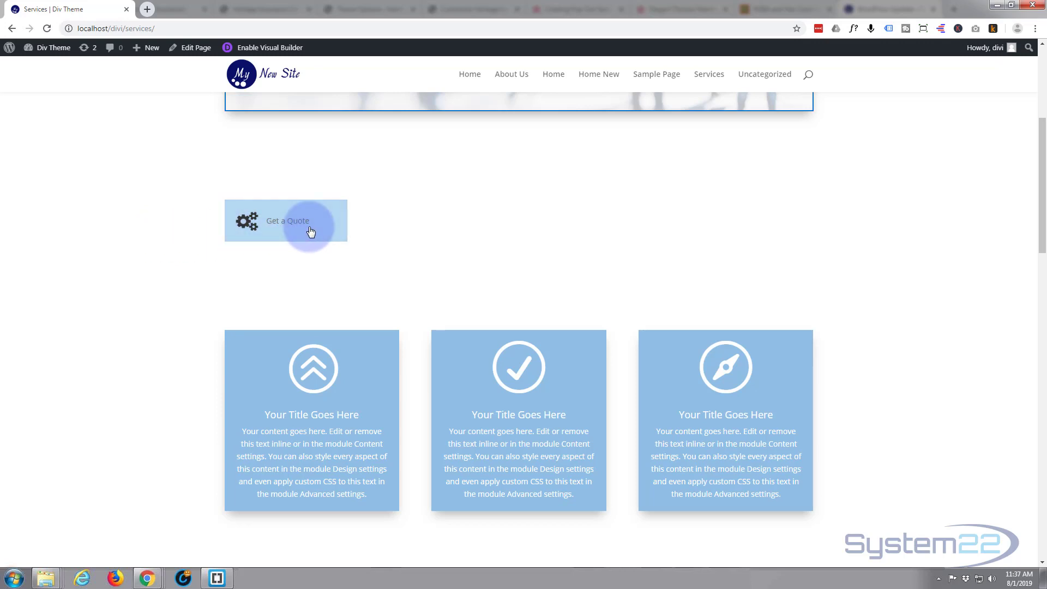
{"action": "left_click", "coordinate": [279, 228]}
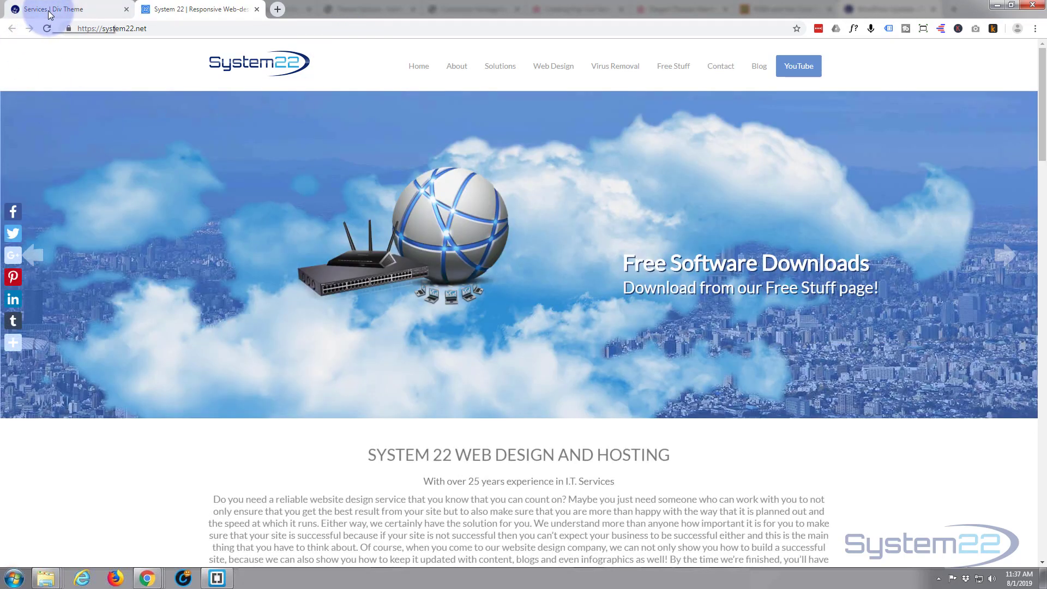
{"action": "left_click", "coordinate": [49, 11]}
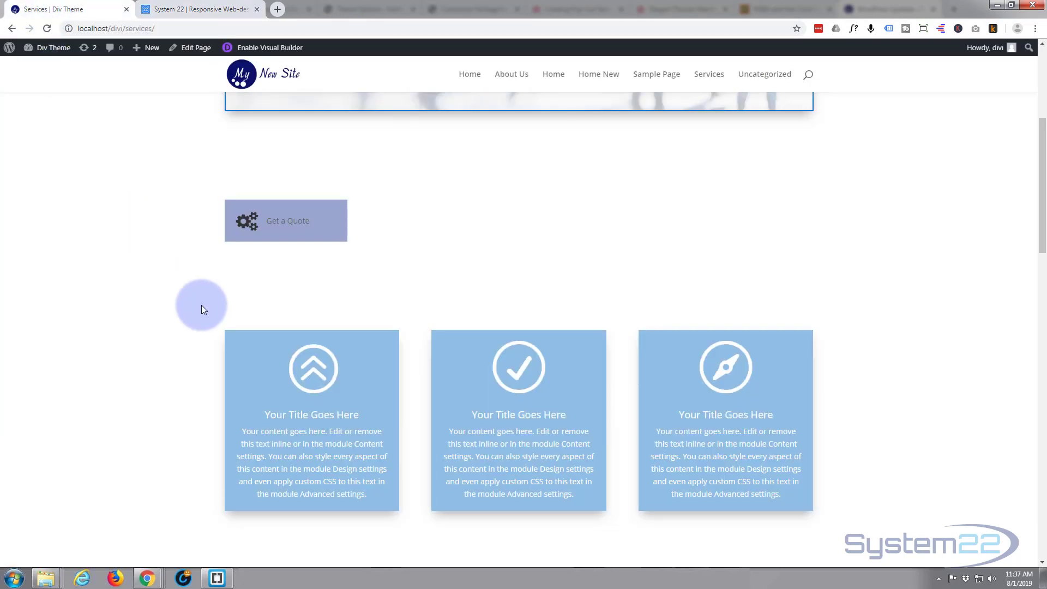